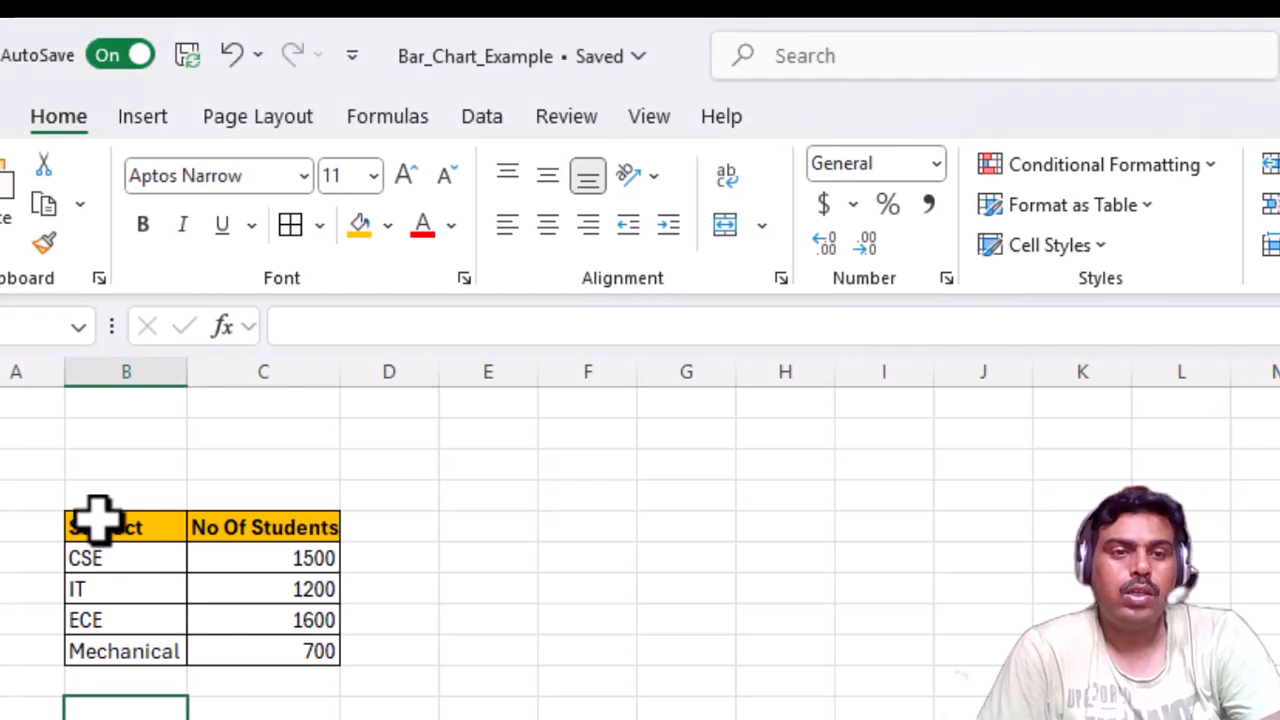
# Review the subject table, going through each subject and its number of students from CSE to Mechanical
pyautogui.click(97, 517)
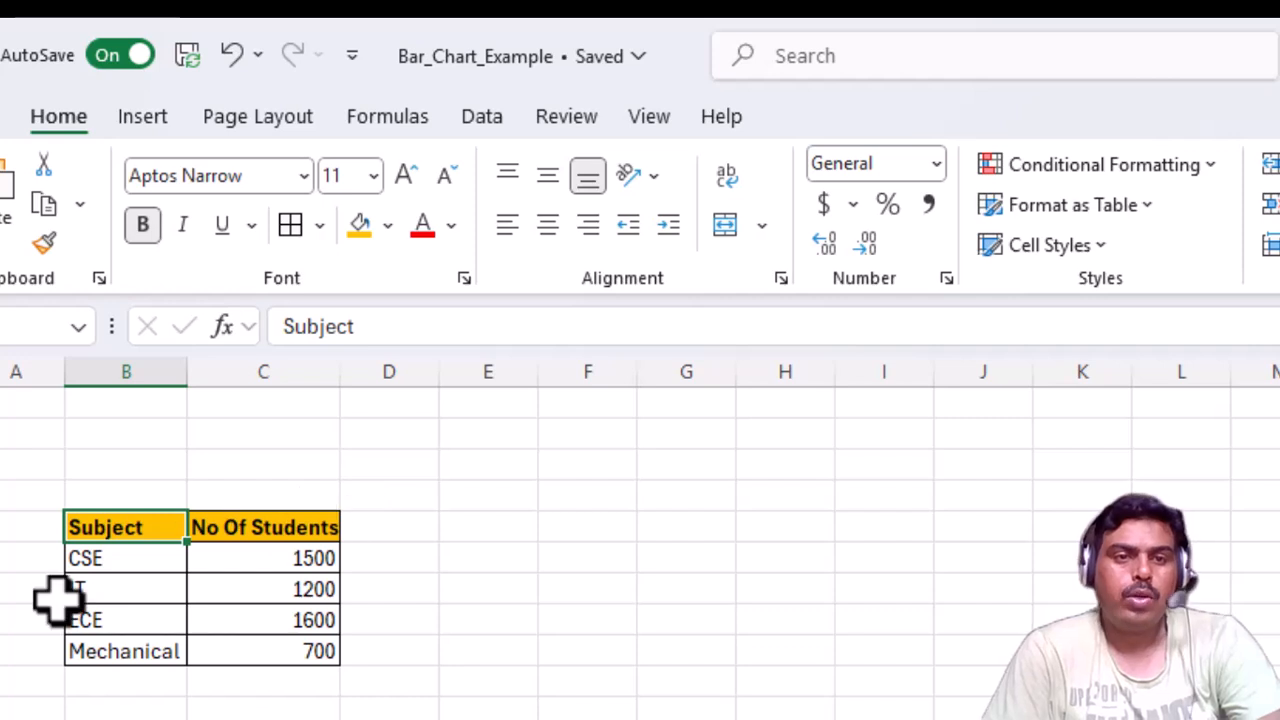
pyautogui.click(104, 558)
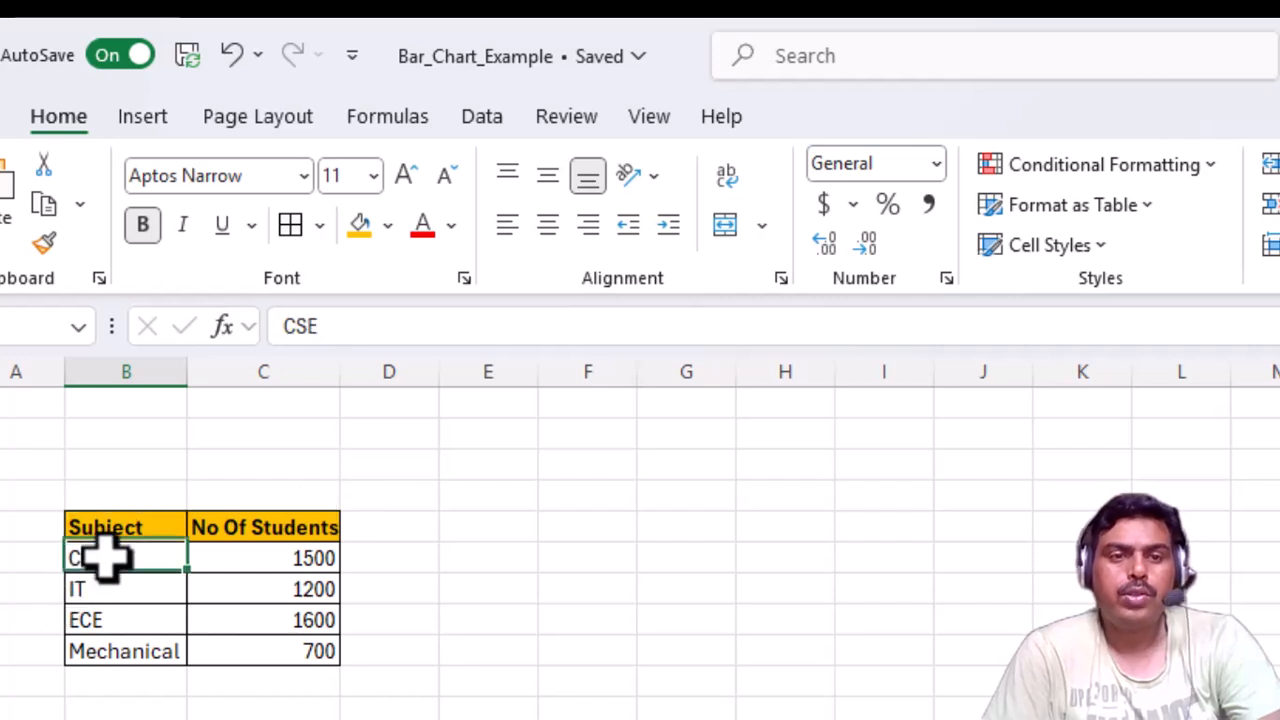
pyautogui.click(272, 560)
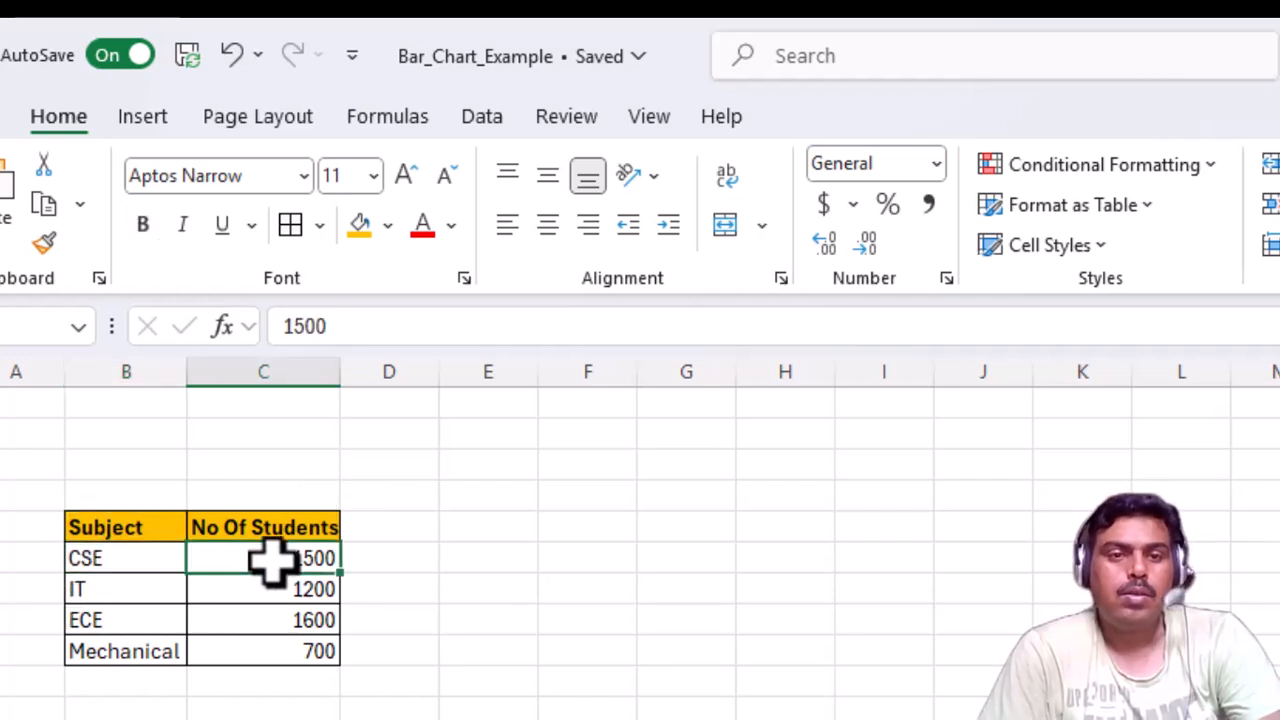
pyautogui.click(146, 591)
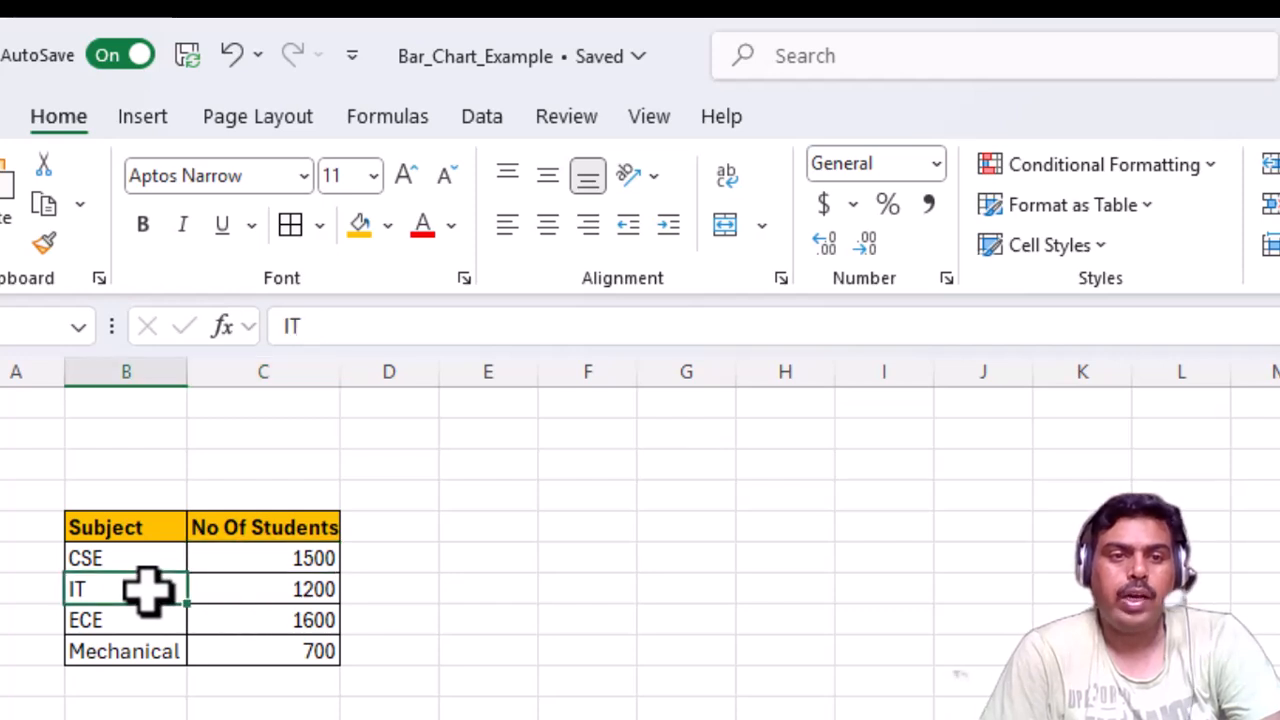
pyautogui.click(320, 591)
pyautogui.click(134, 622)
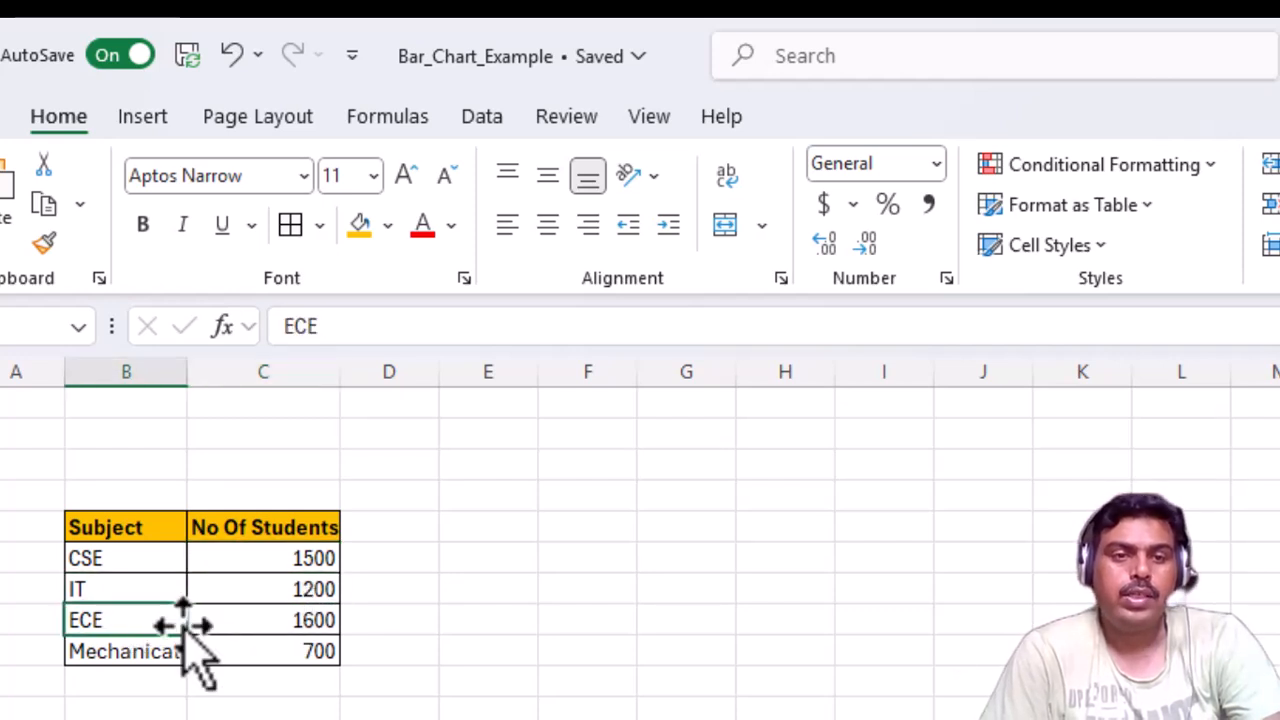
pyautogui.click(308, 622)
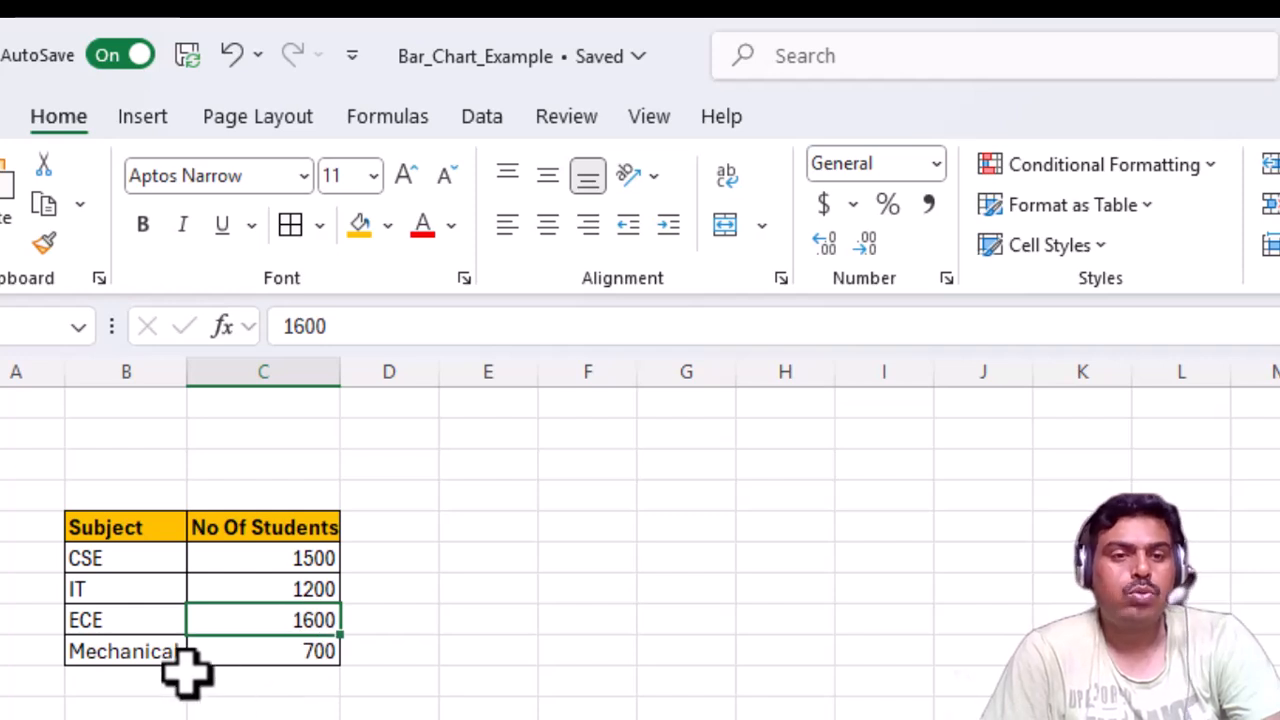
pyautogui.click(150, 652)
pyautogui.click(316, 655)
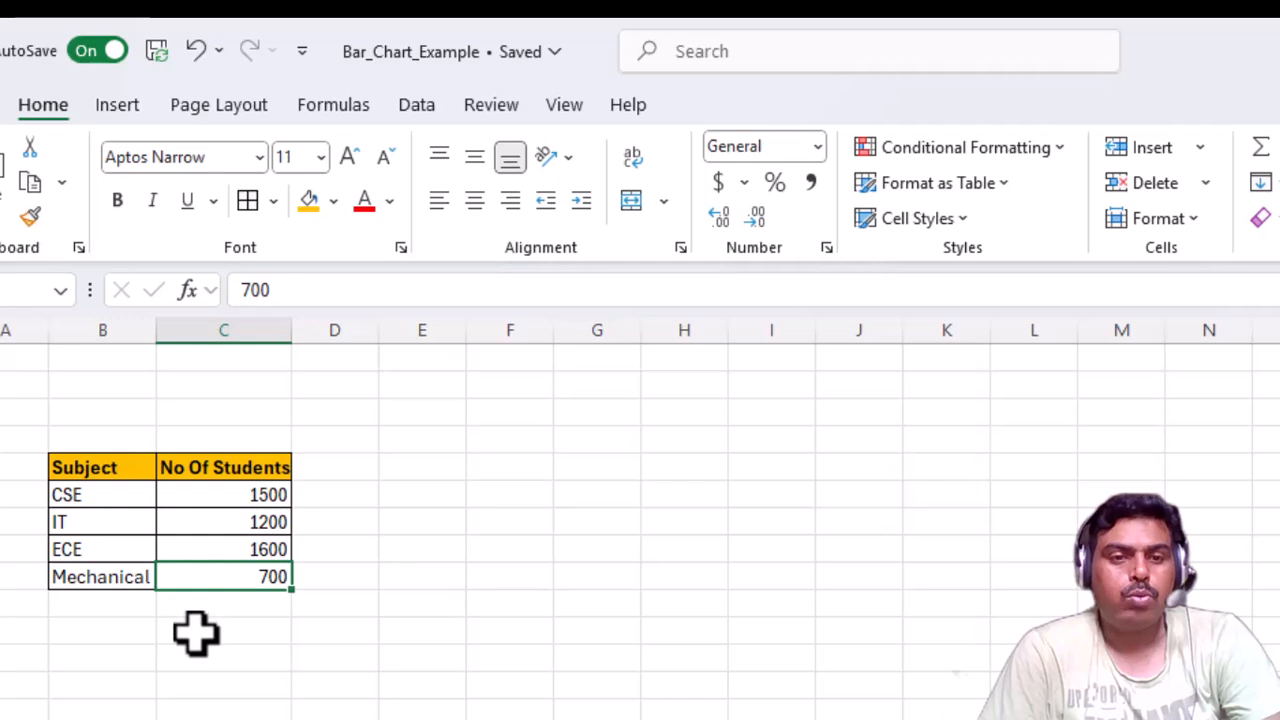
# Total the student numbers below the table by entering =SUM(C6:C9) in cell C11
pyautogui.click(196, 632)
pyautogui.write('=')
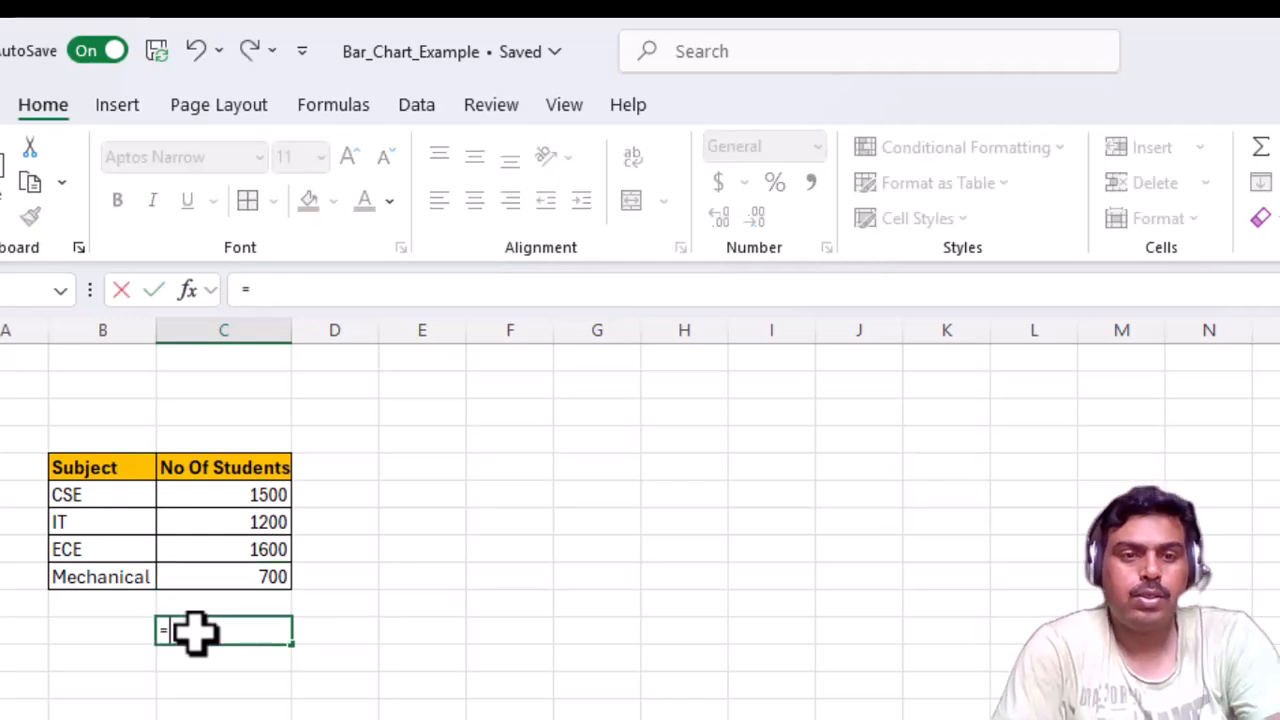
pyautogui.write('sum')
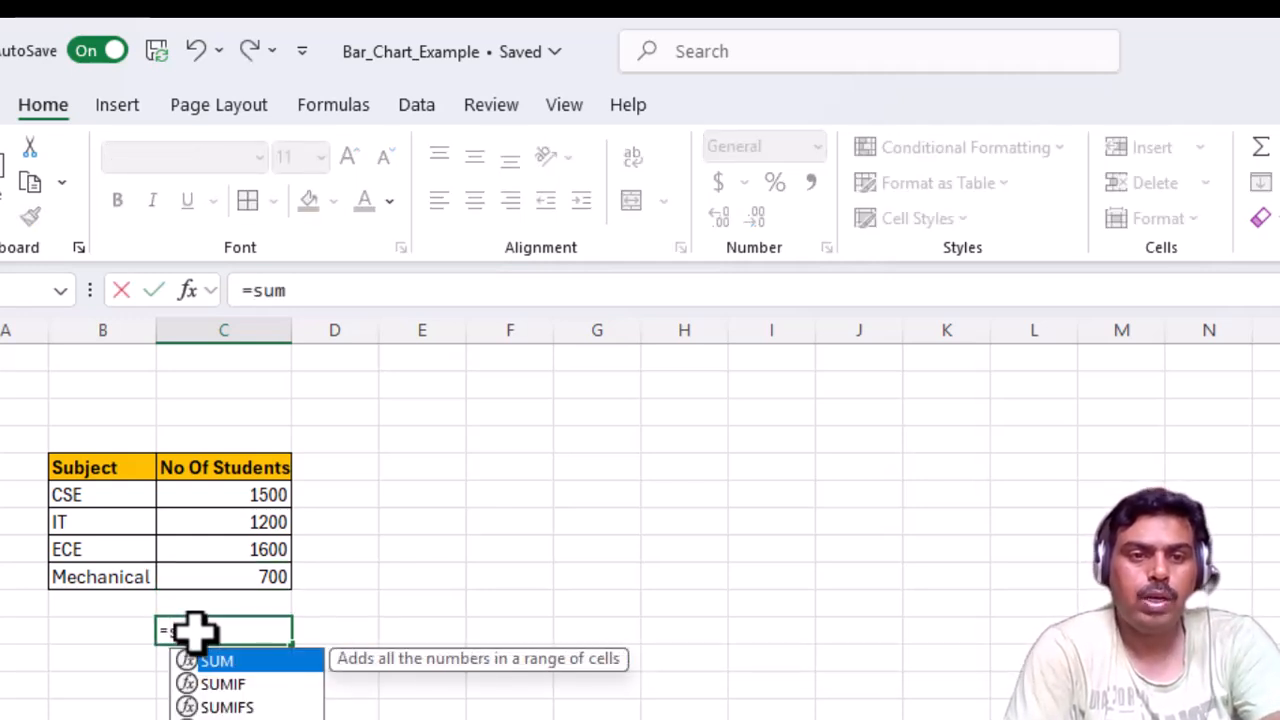
pyautogui.write('(')
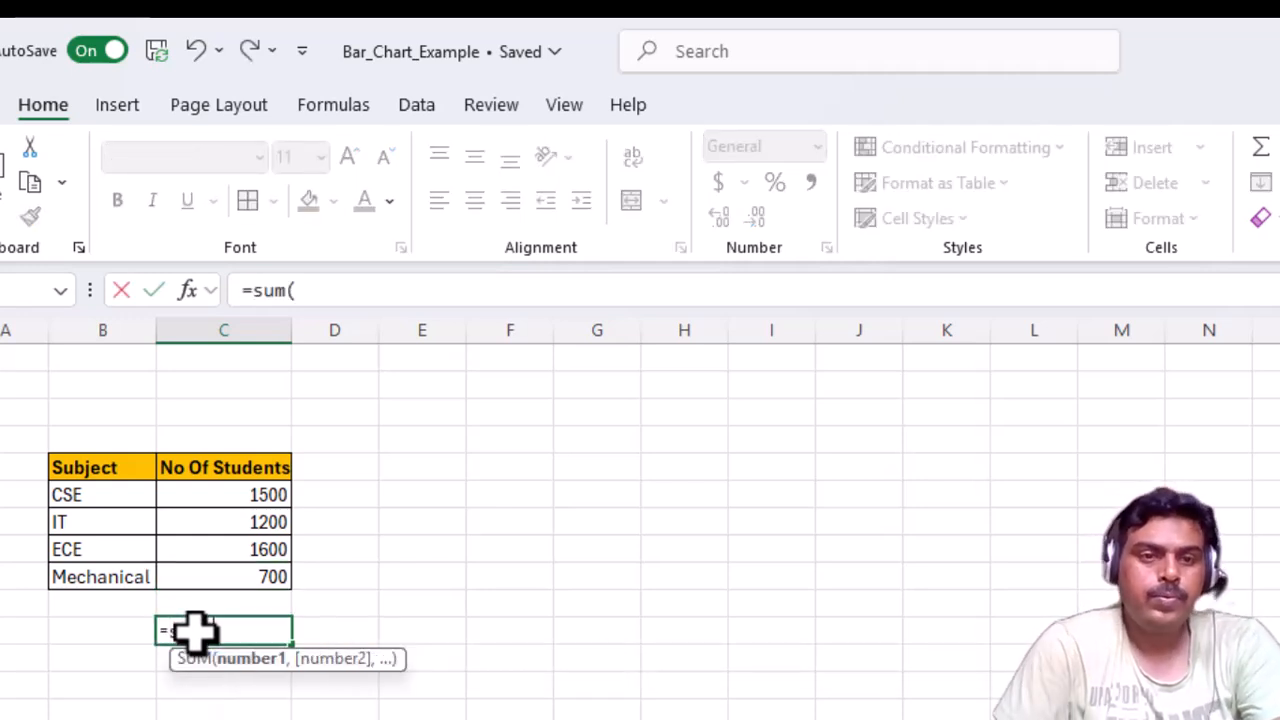
pyautogui.click(233, 494)
pyautogui.hotkey('shift', 'Down')
pyautogui.hotkey('shift', 'Down')
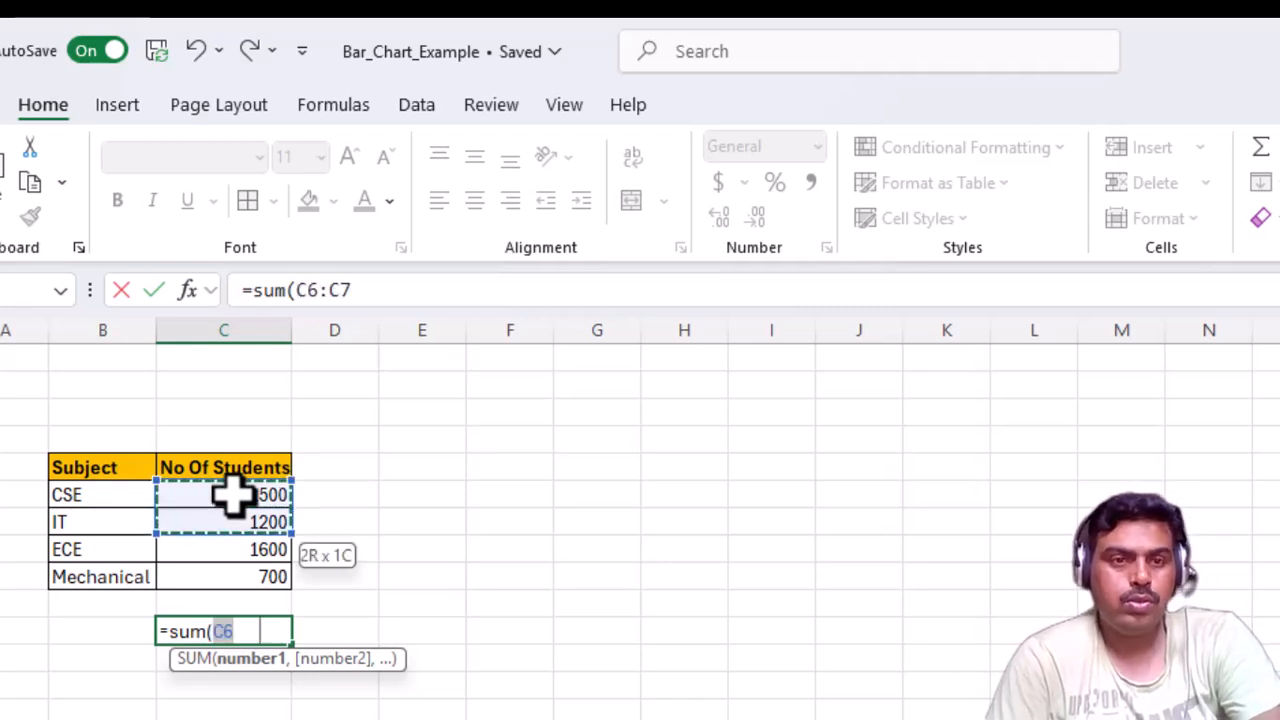
pyautogui.hotkey('shift', 'Down')
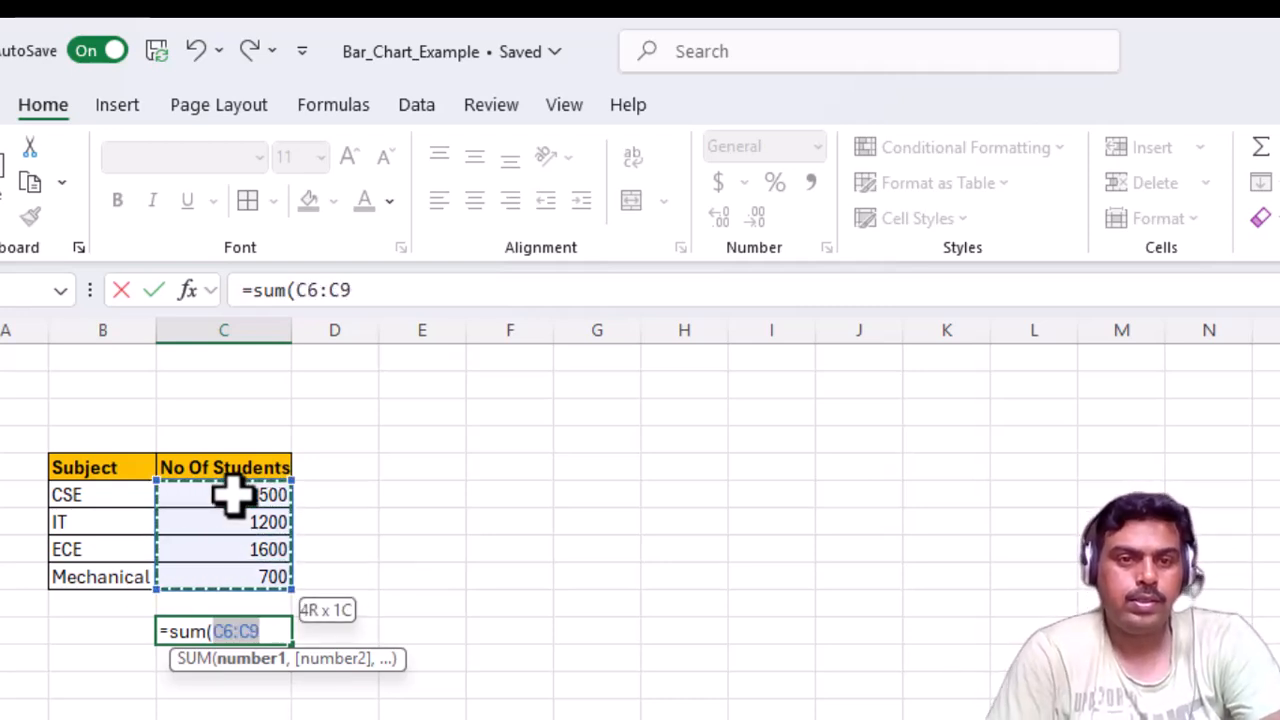
pyautogui.write(')')
pyautogui.press('Return')
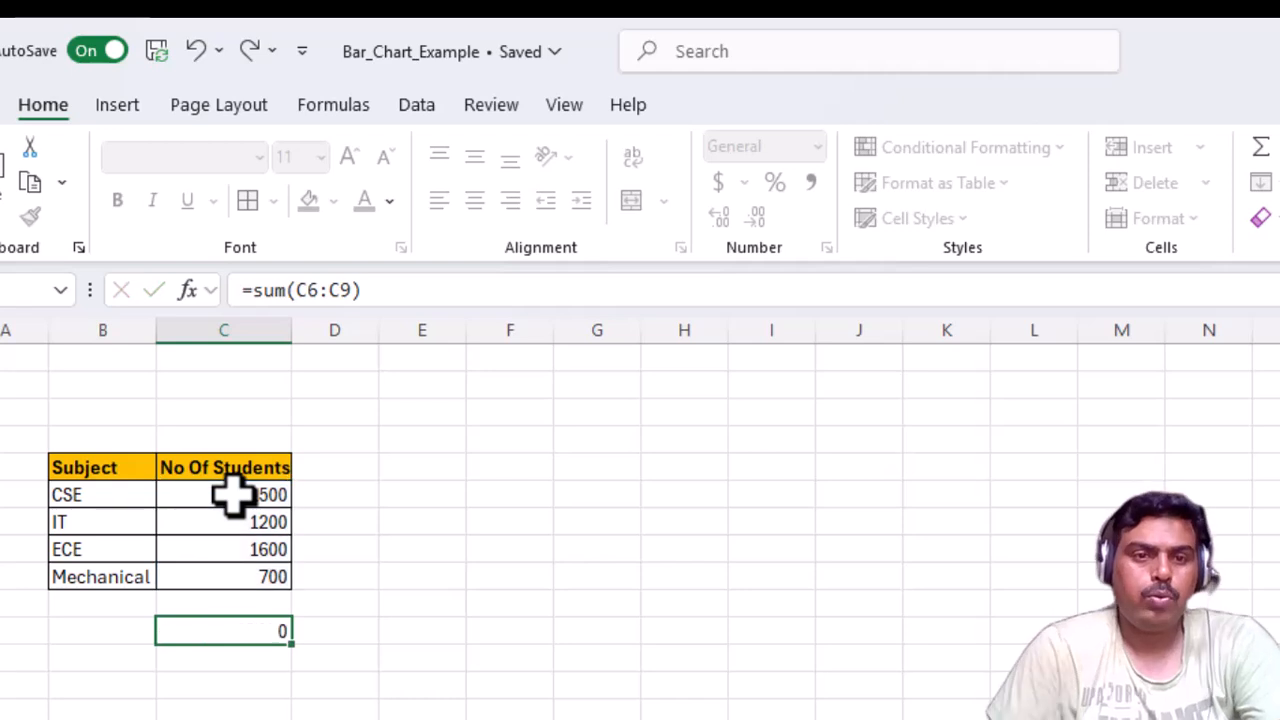
pyautogui.click(257, 627)
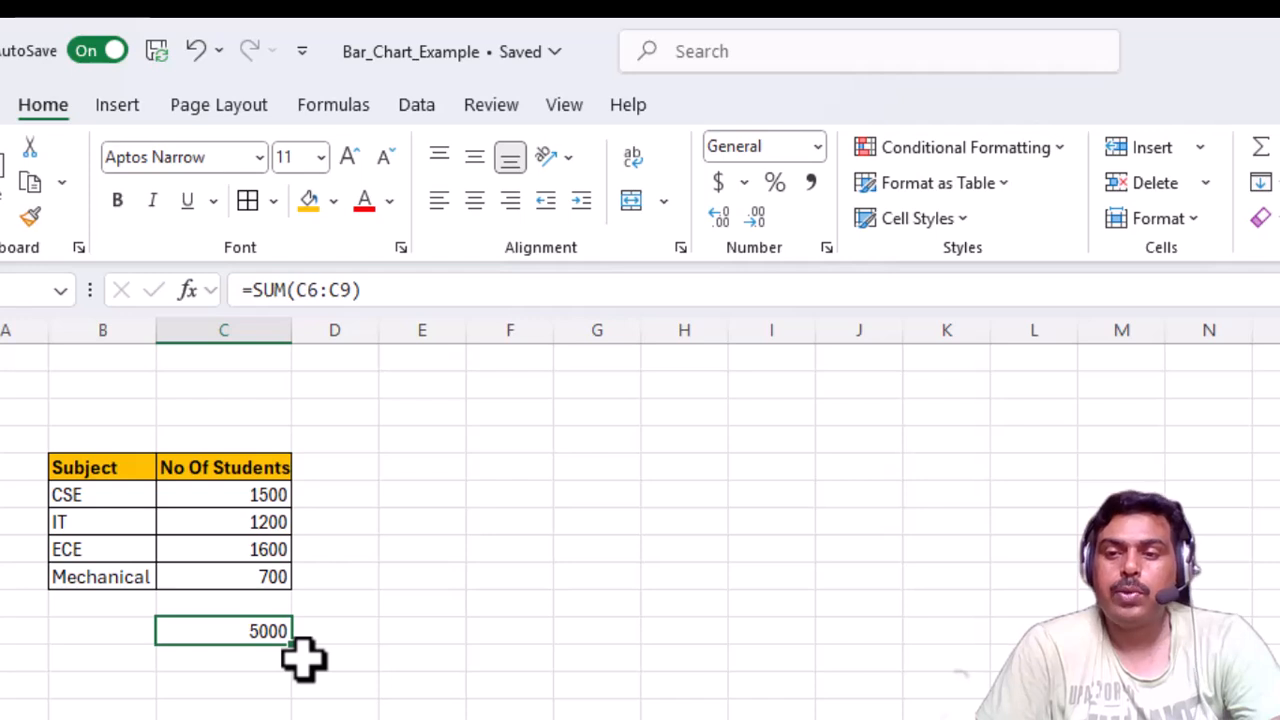
# Insert a basic 2-D pie chart from the Subject and No Of Students table, including its header row
pyautogui.hotkey('alt', 'Tab')
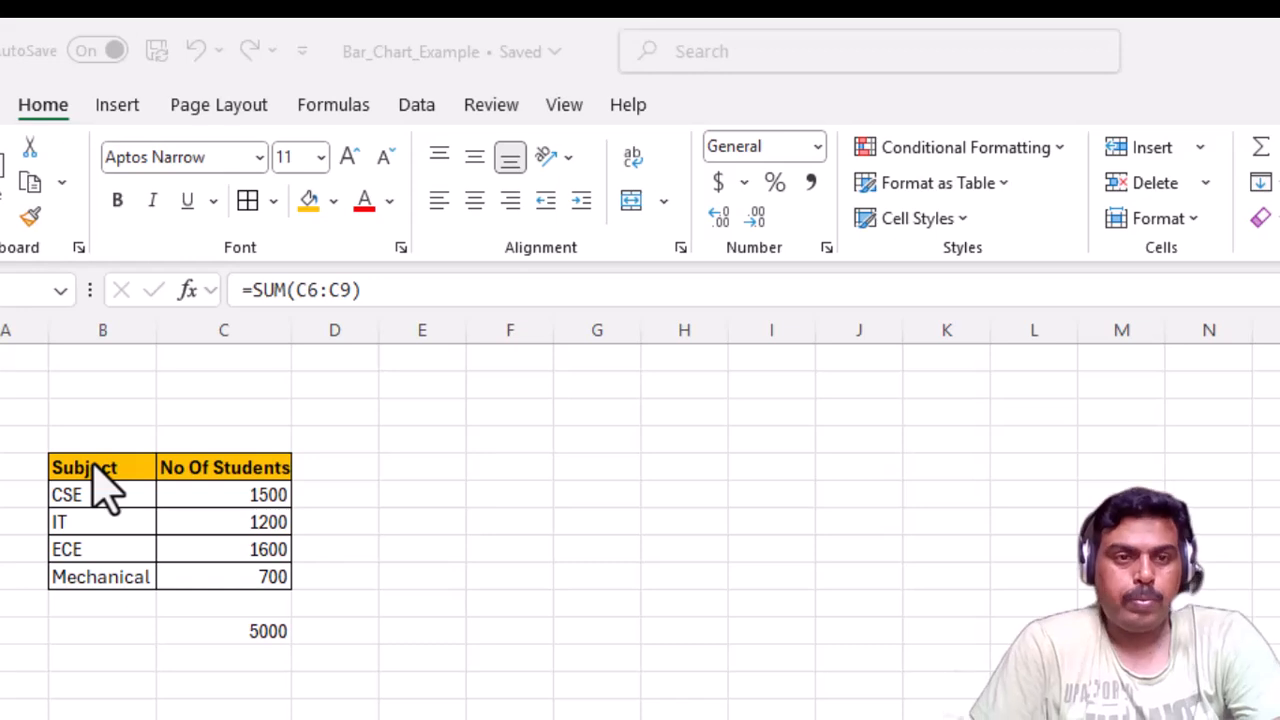
pyautogui.hotkey('alt', 'Tab')
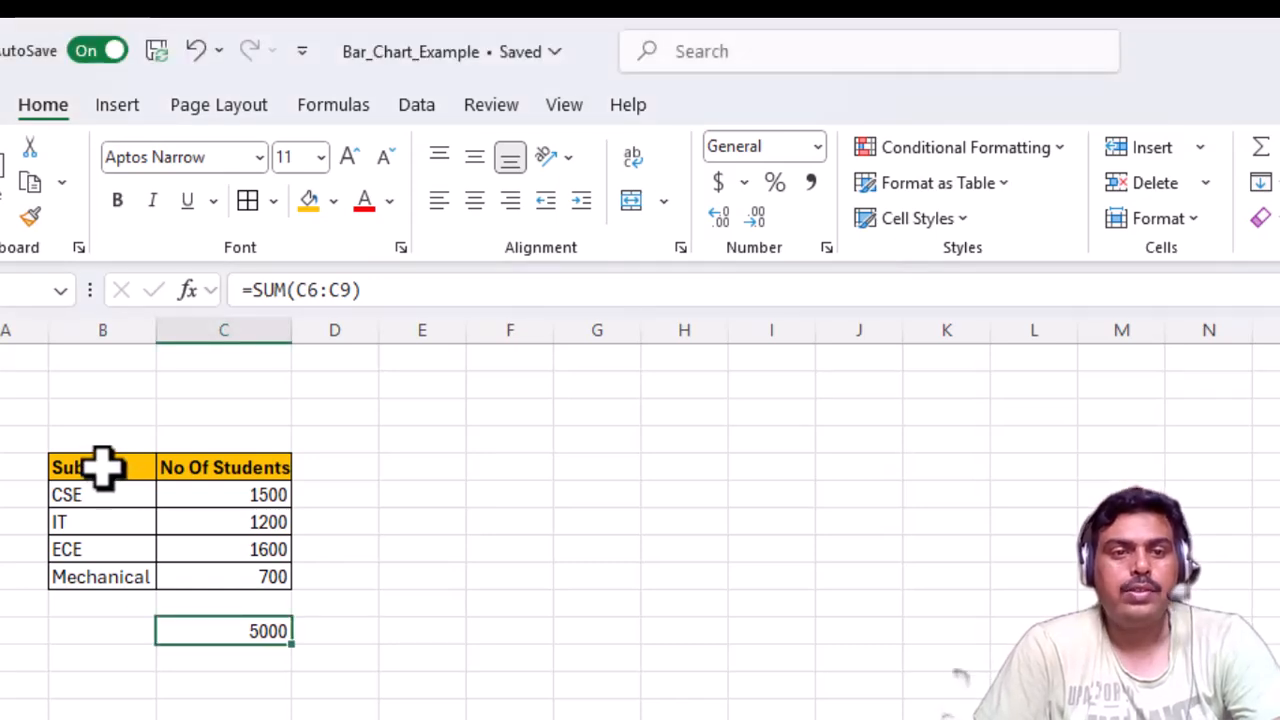
pyautogui.moveTo(103, 467); pyautogui.dragTo(255, 577)
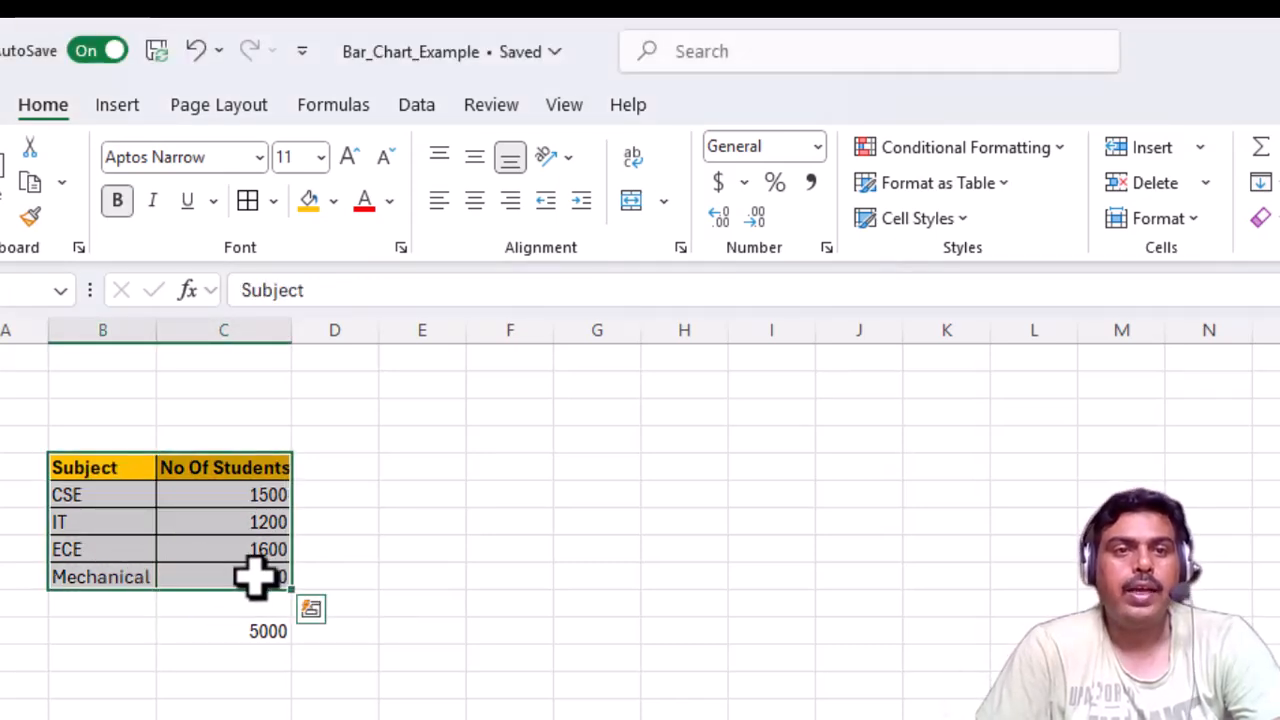
pyautogui.click(117, 110)
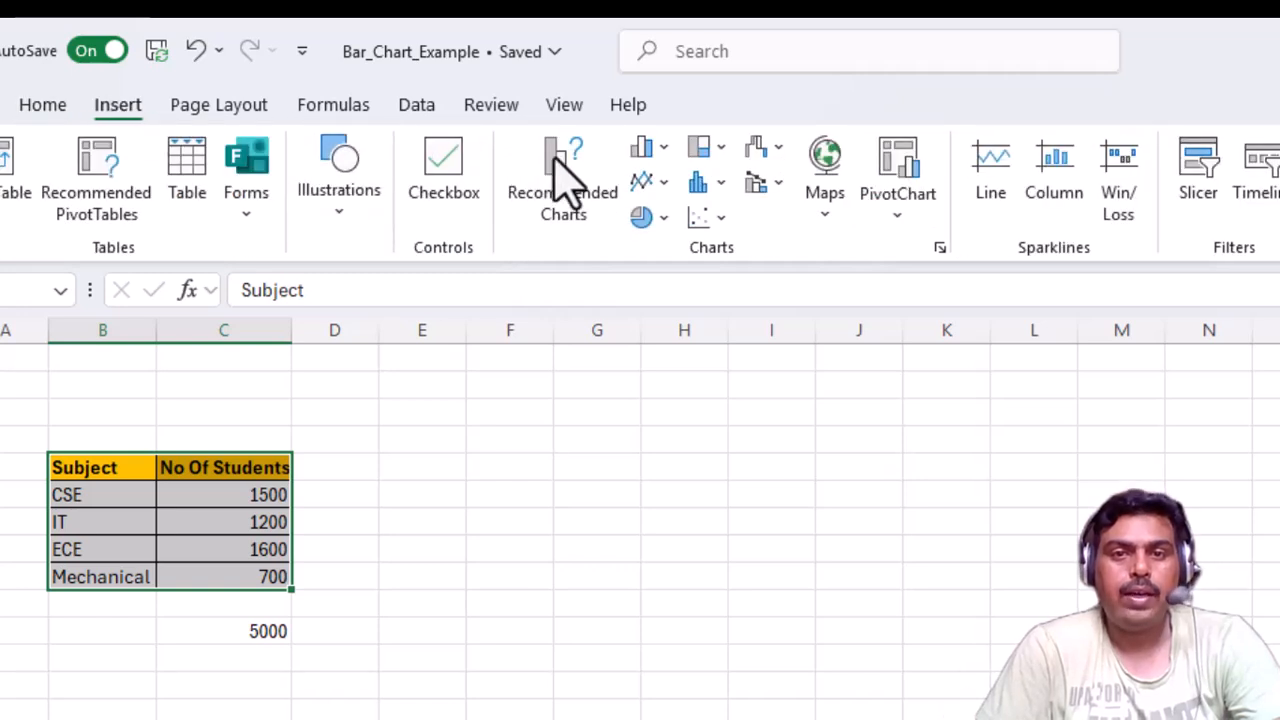
pyautogui.click(656, 221)
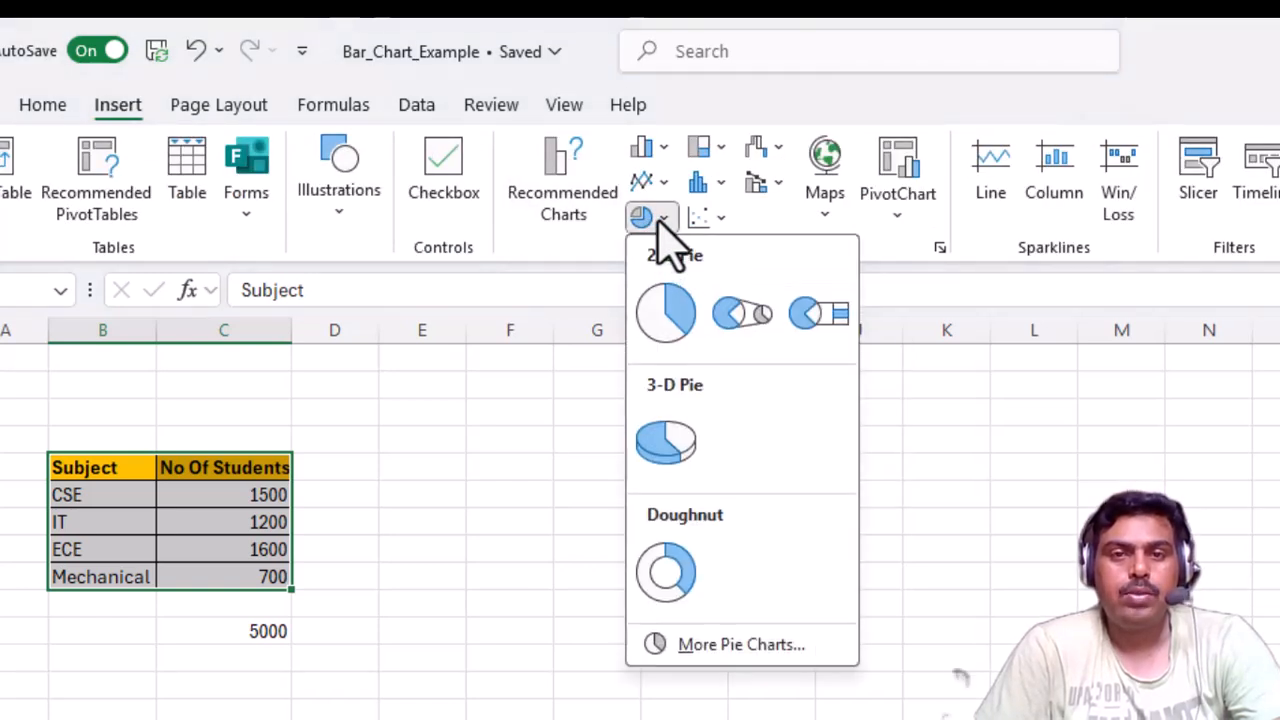
pyautogui.click(668, 318)
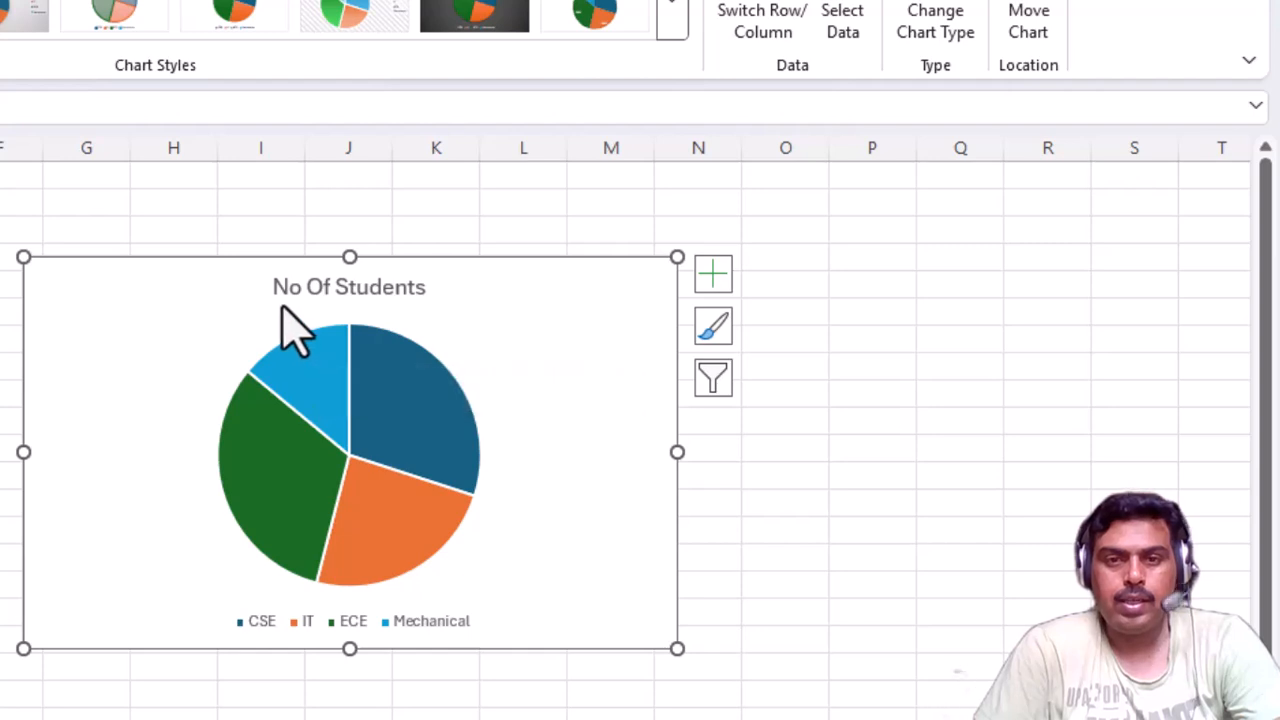
# Enlarge the pie chart outward from its upper-left corner and widen its legend box beneath the pie
pyautogui.moveTo(349, 512)
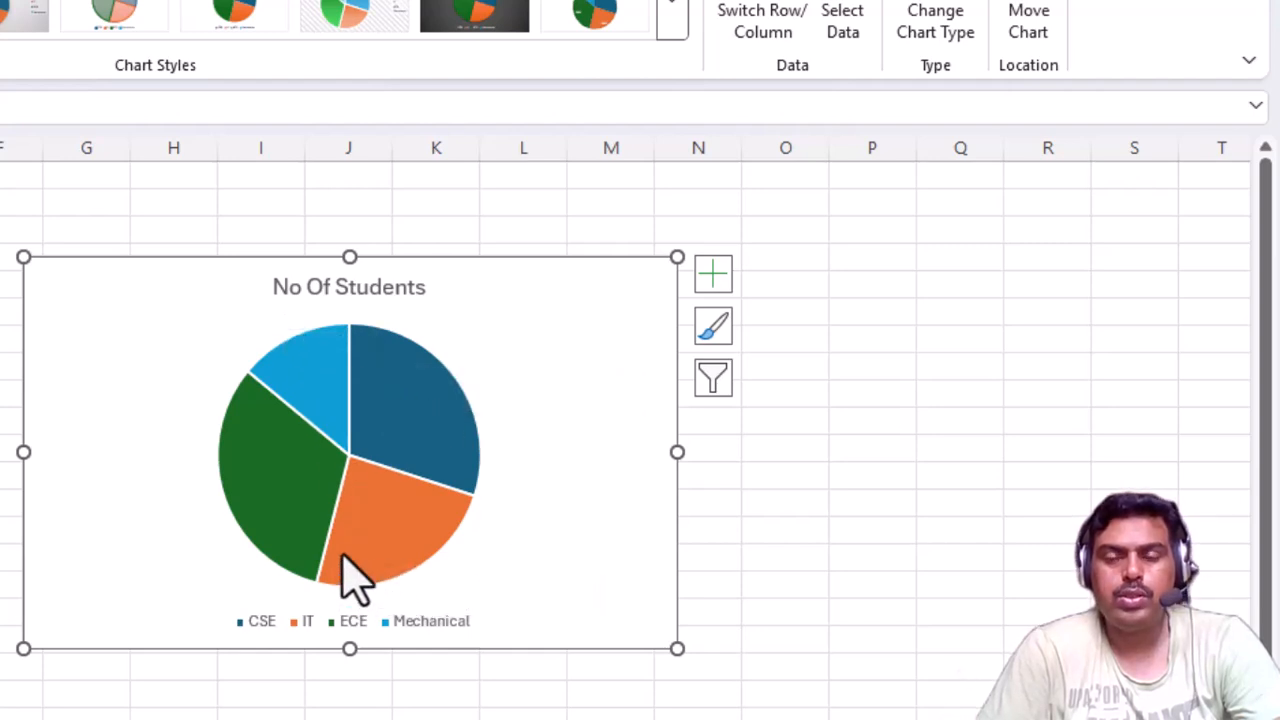
pyautogui.moveTo(335, 465)
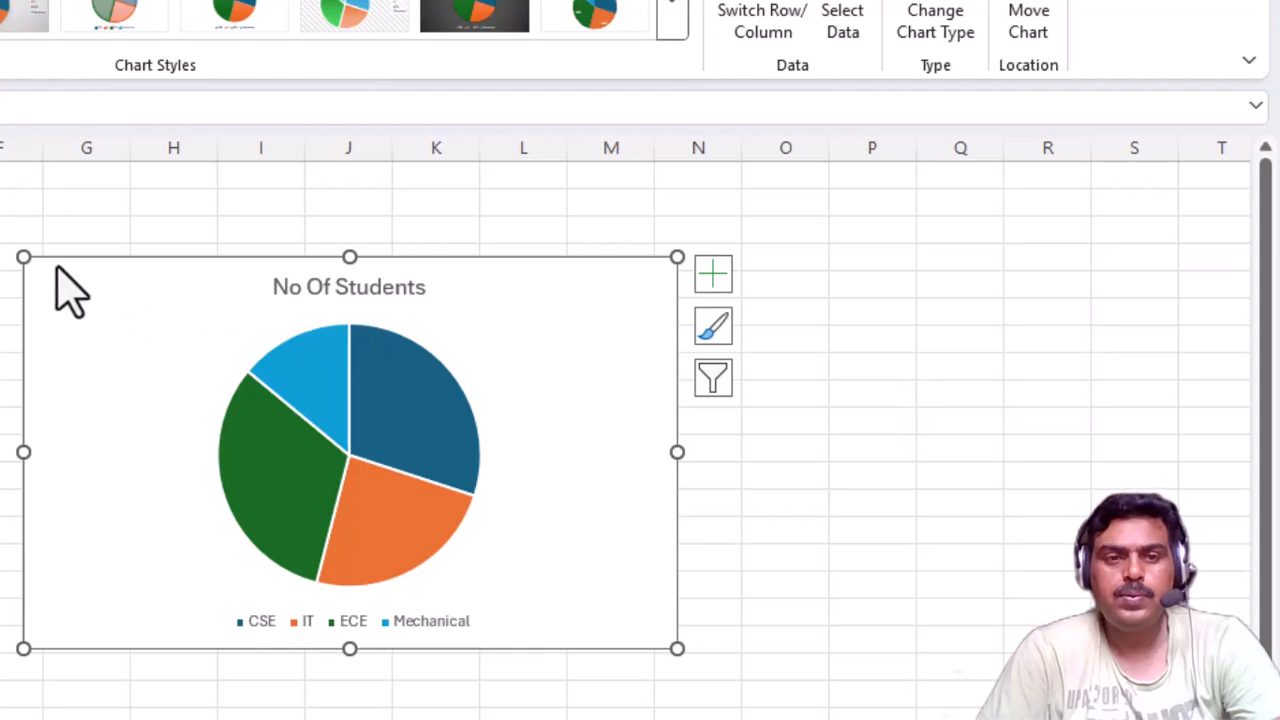
pyautogui.moveTo(23, 257); pyautogui.dragTo(1, 195)
pyautogui.click(199, 622)
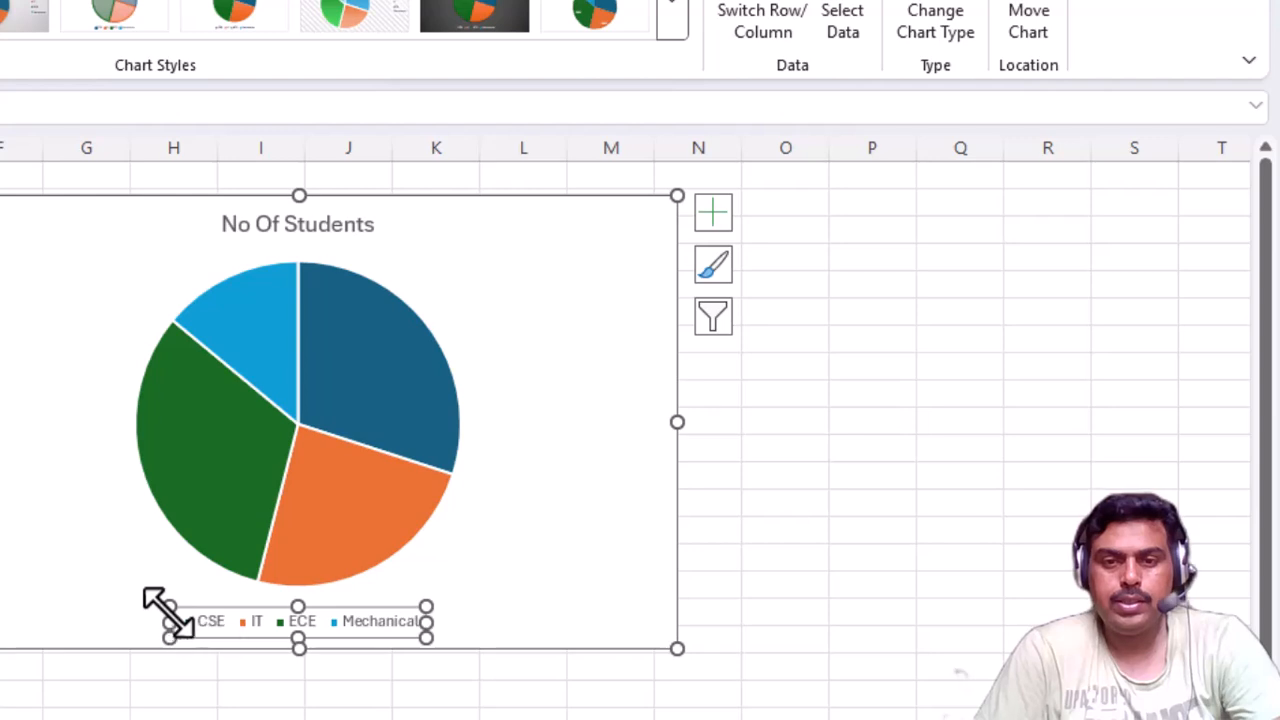
pyautogui.moveTo(163, 607); pyautogui.dragTo(101, 593)
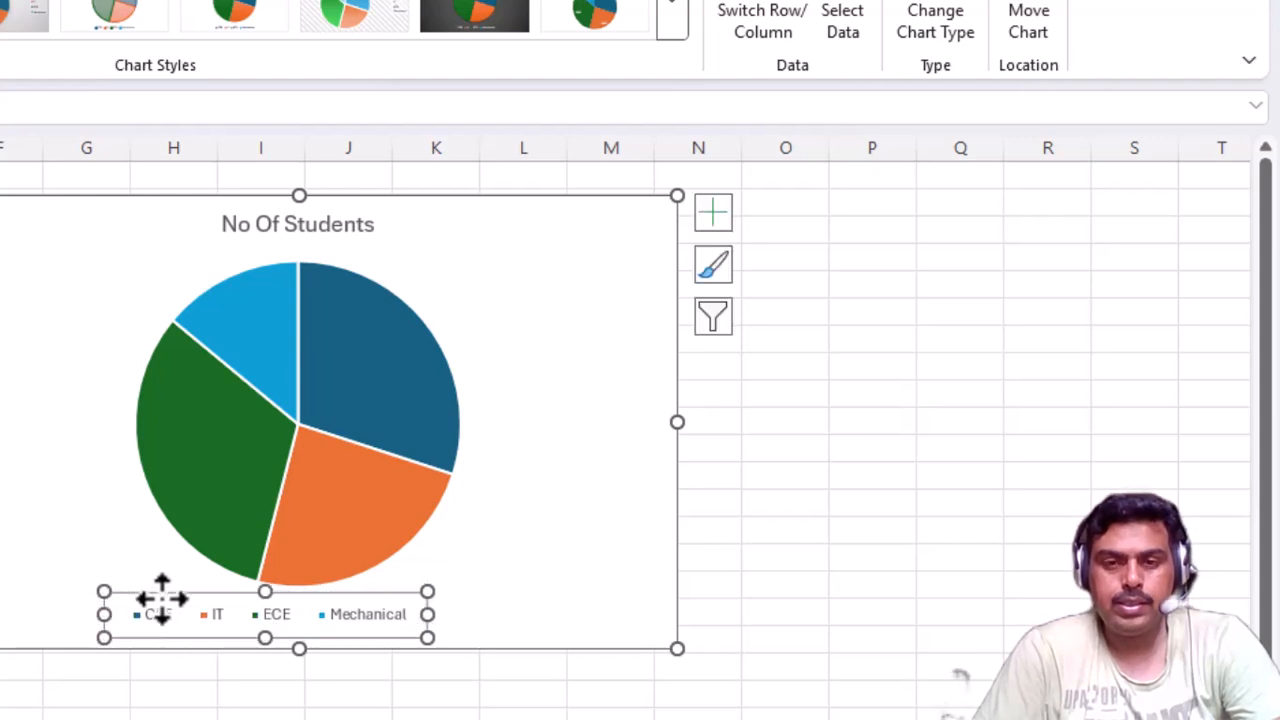
# Add data labels to all slices of the No Of Students pie series
pyautogui.moveTo(196, 484)
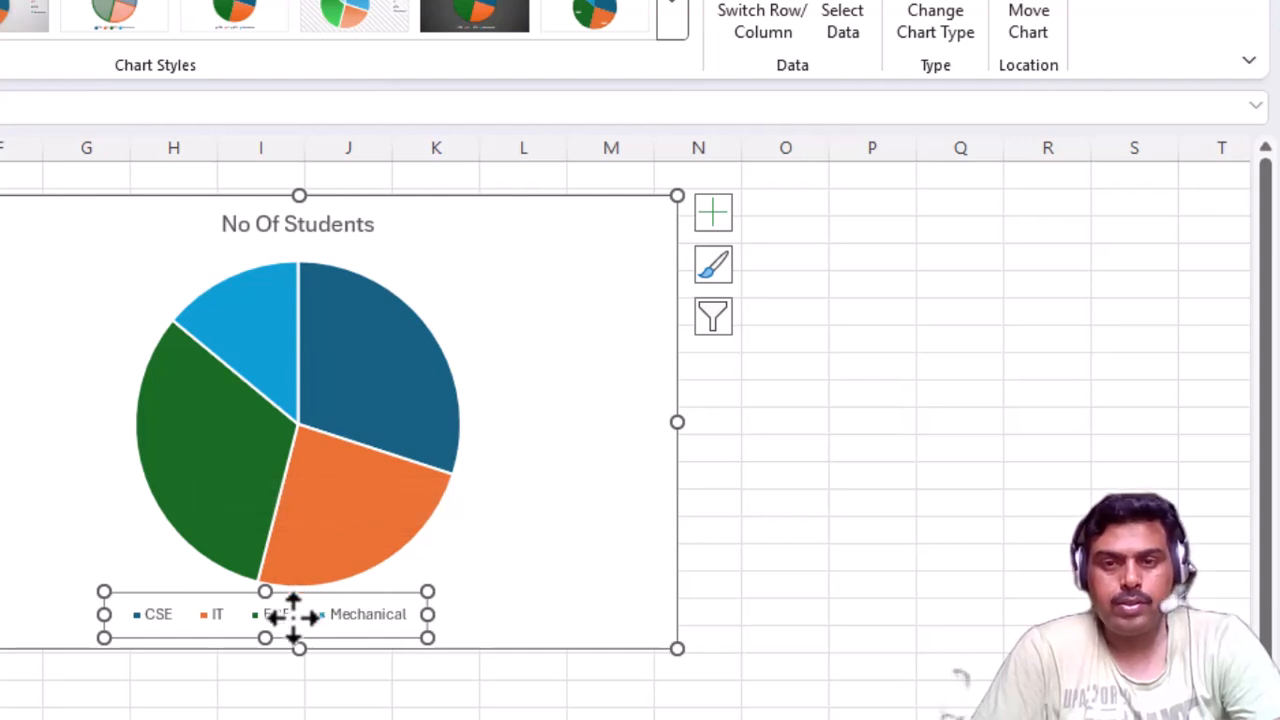
pyautogui.moveTo(403, 393)
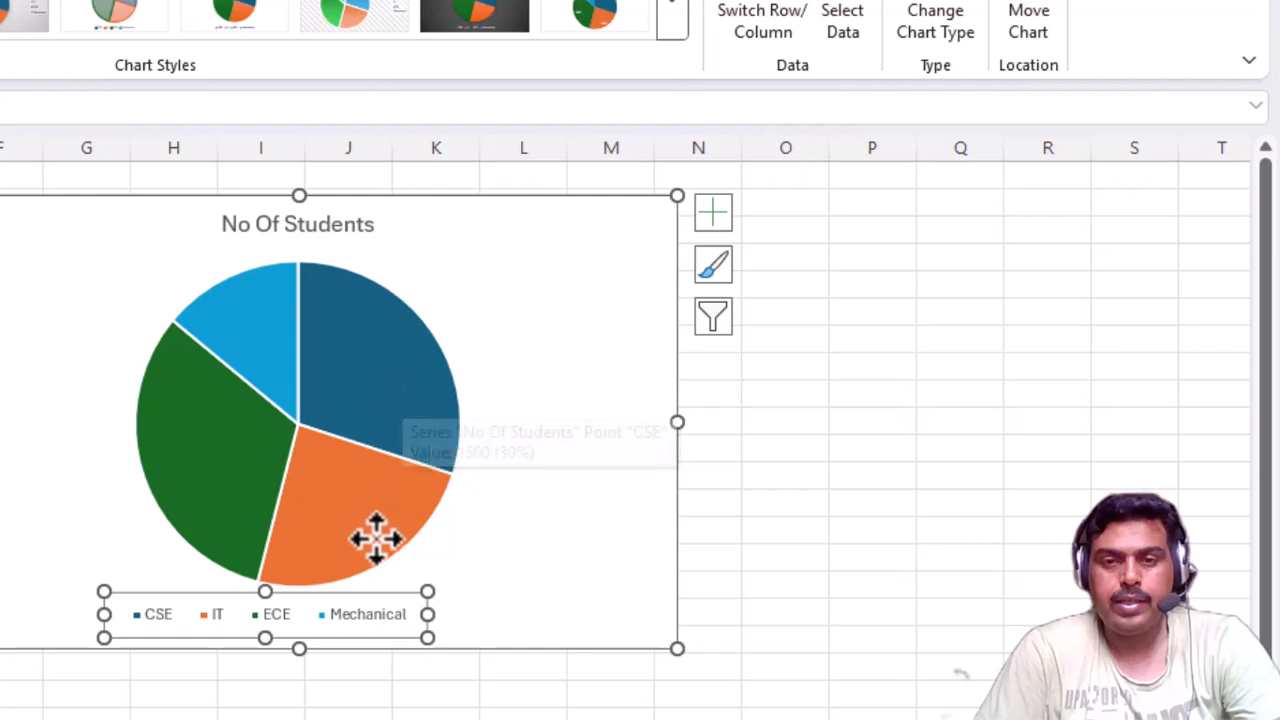
pyautogui.click(263, 317)
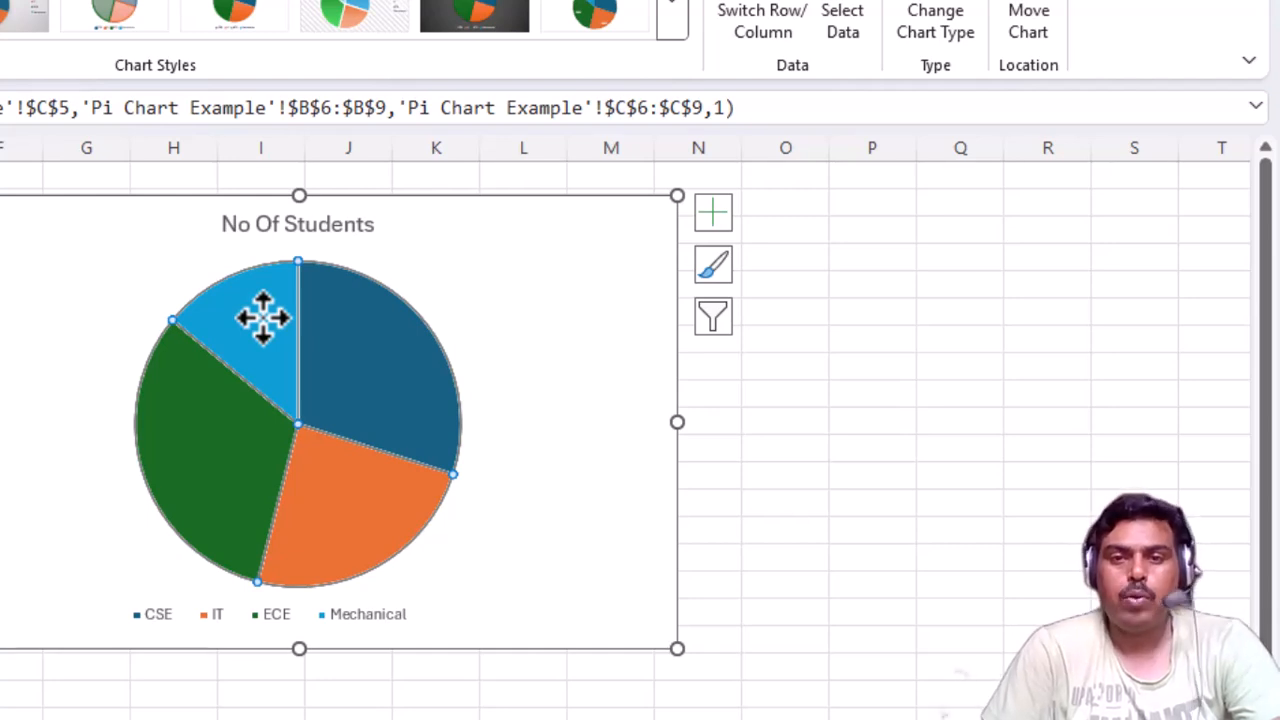
pyautogui.rightClick(263, 317)
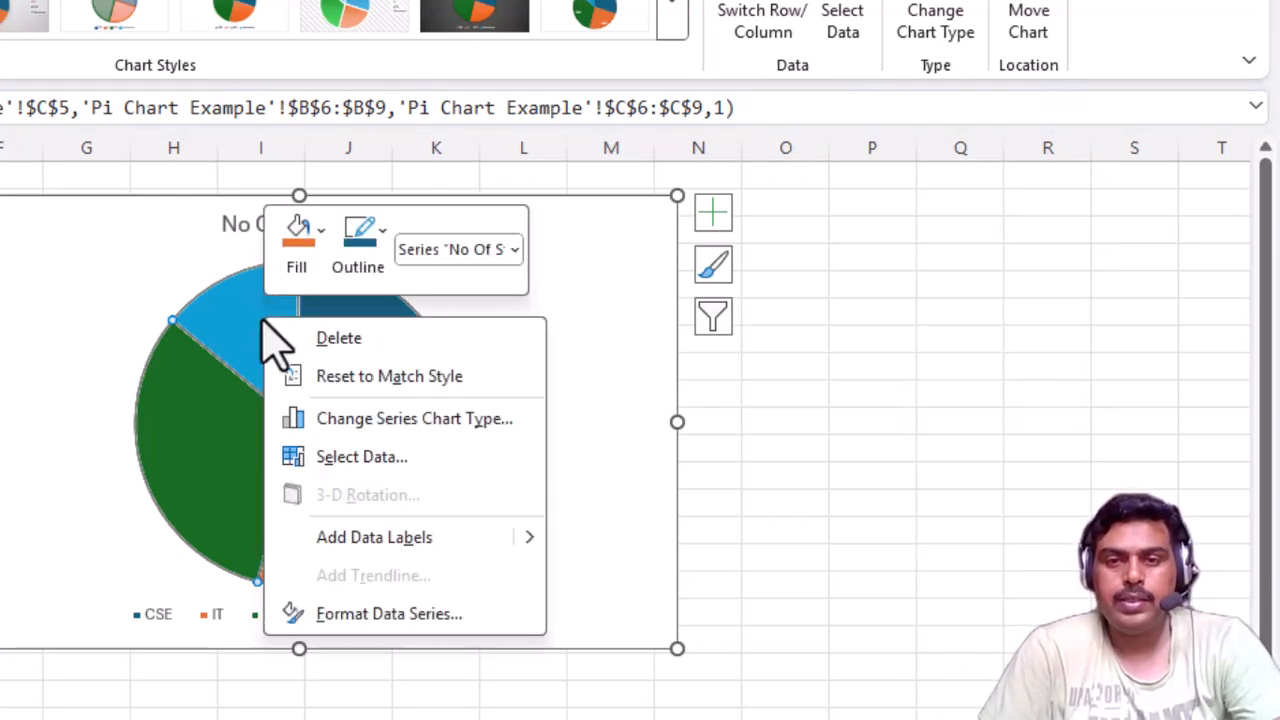
pyautogui.click(345, 538)
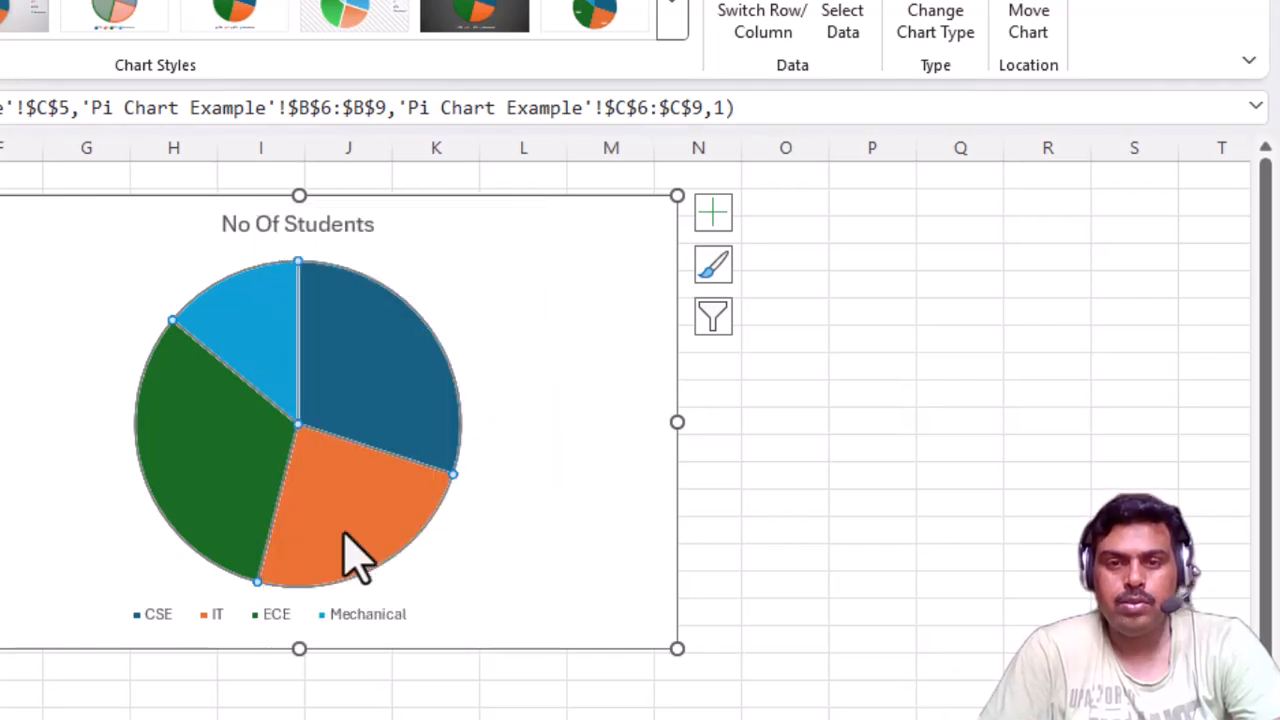
pyautogui.click(249, 322)
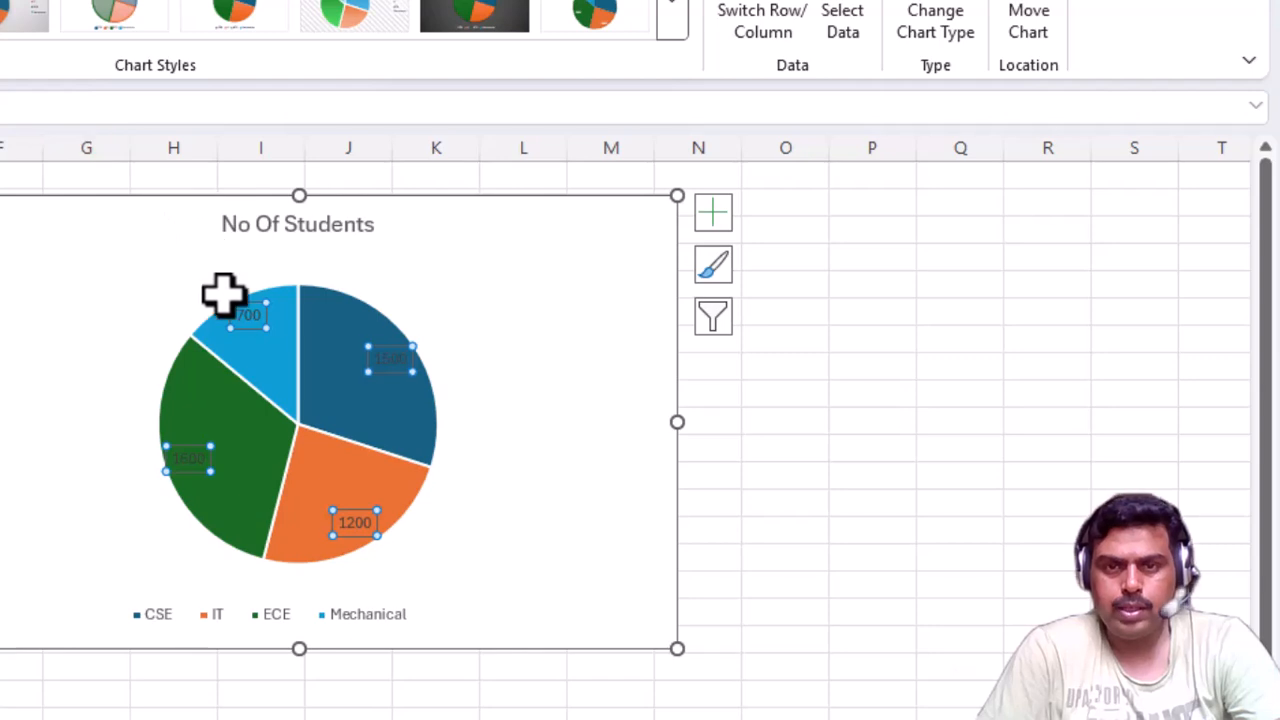
pyautogui.click(246, 318)
pyautogui.rightClick(246, 318)
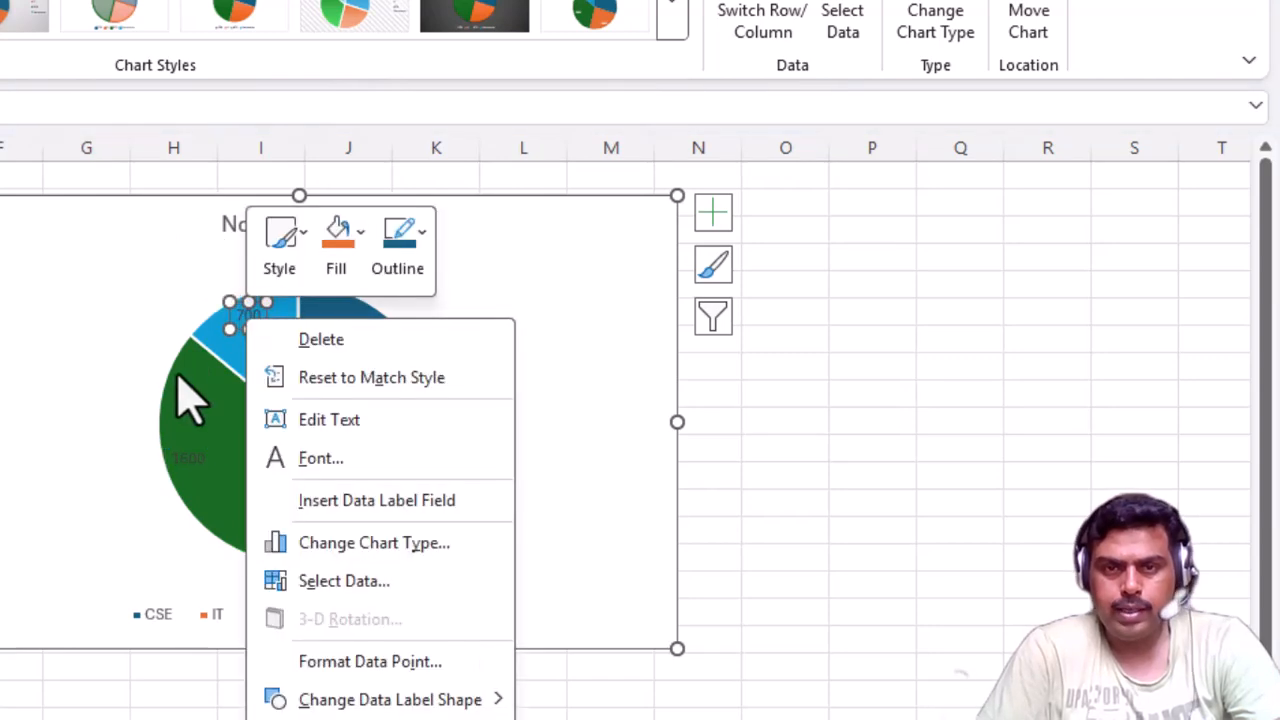
pyautogui.press('Escape')
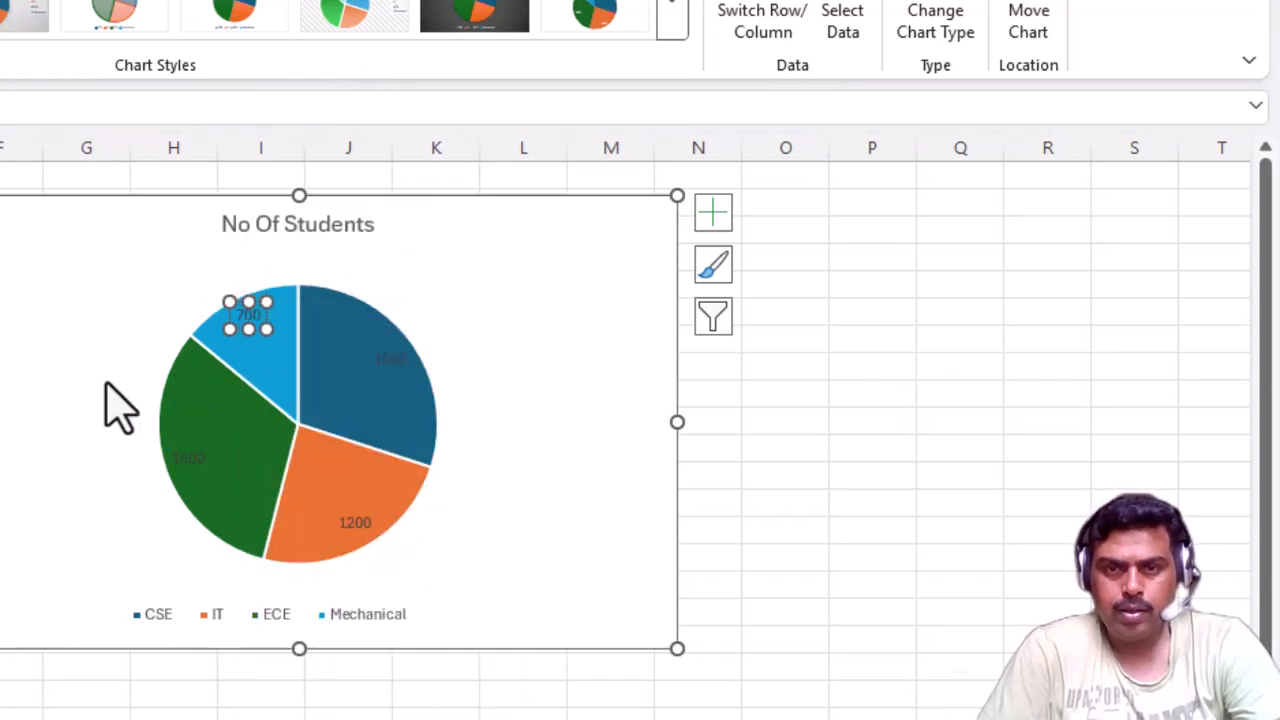
pyautogui.click(380, 358)
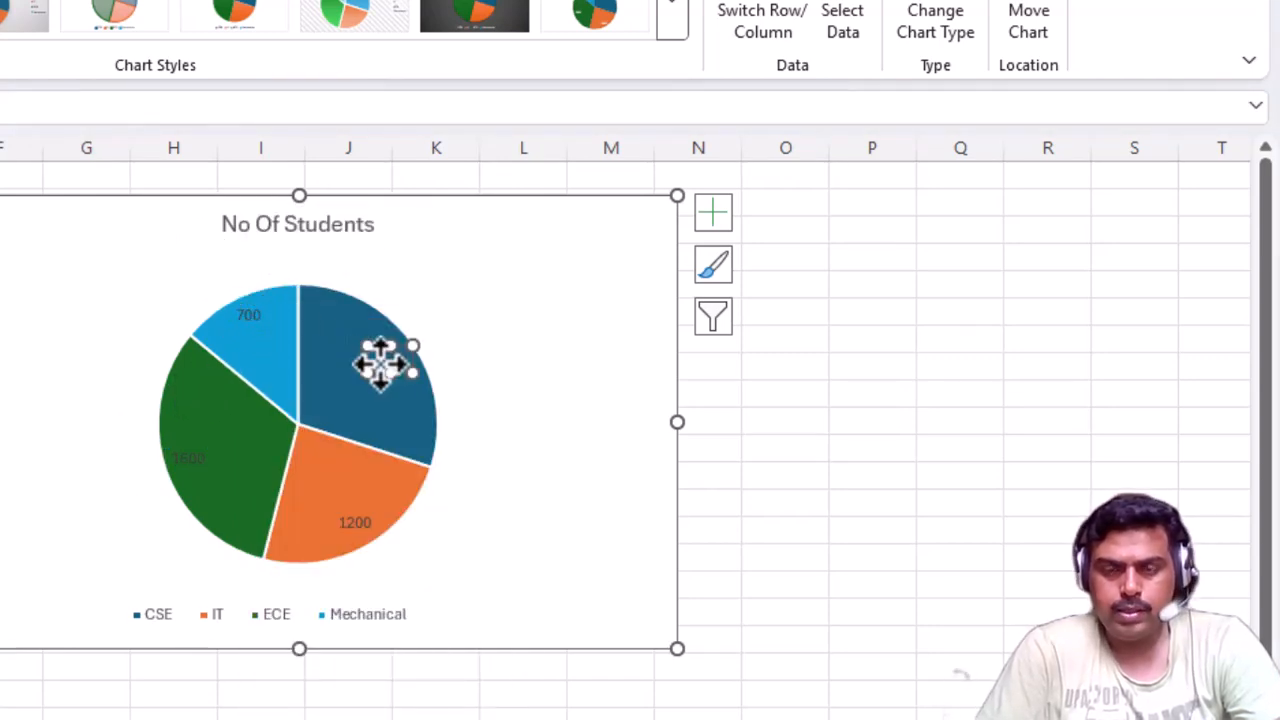
pyautogui.click(251, 312)
pyautogui.press('Escape')
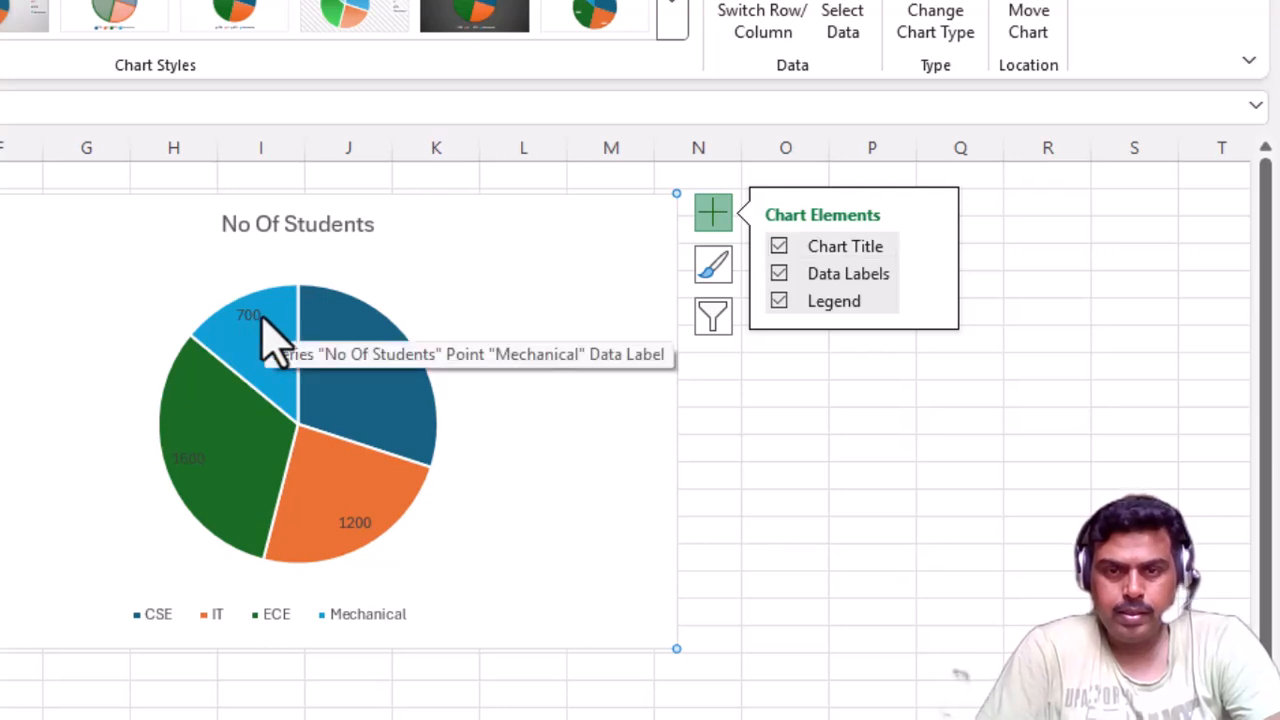
# Fill the background of all the pie chart's data labels with light orange and deselect the labels
pyautogui.click(264, 318)
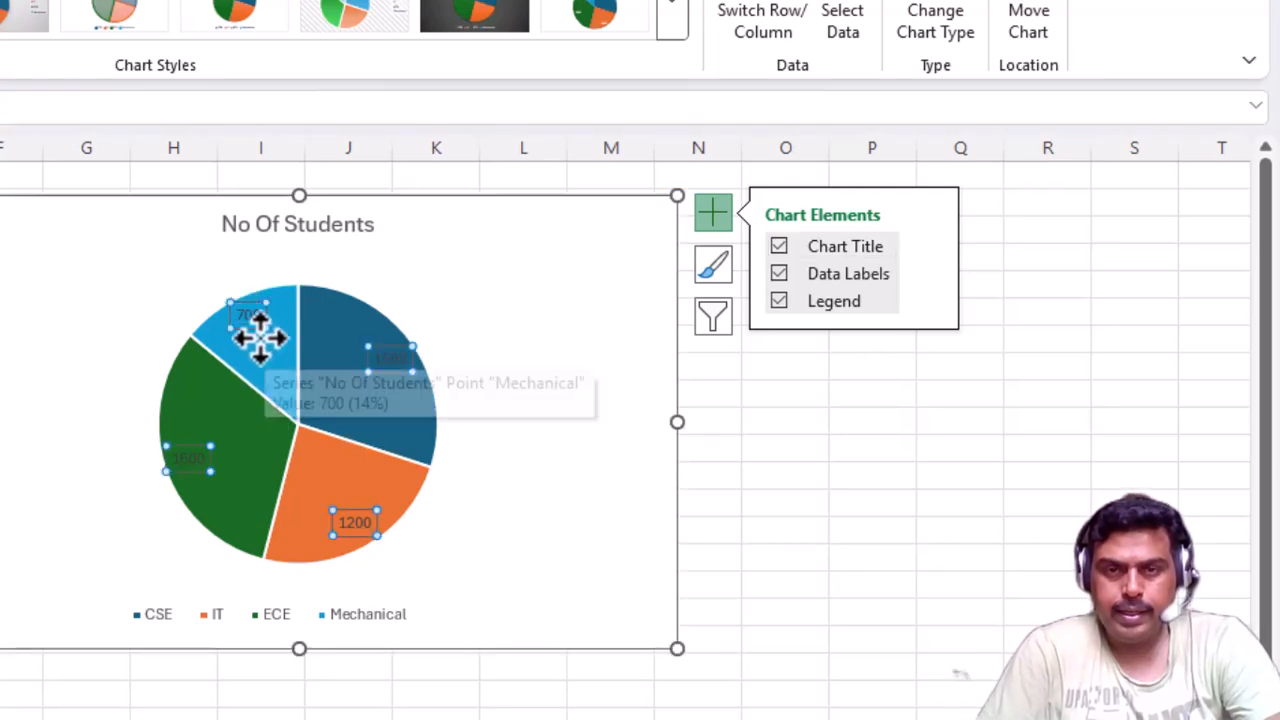
pyautogui.rightClick(250, 318)
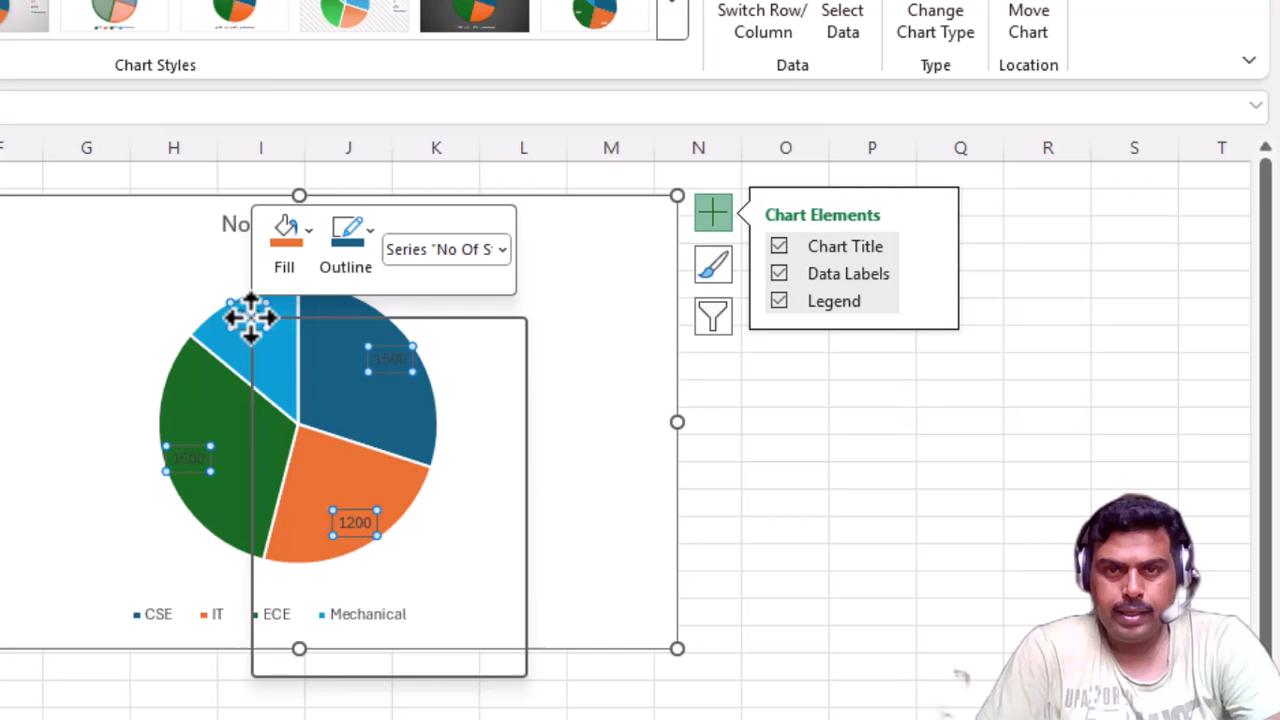
pyautogui.click(312, 237)
pyautogui.click(313, 236)
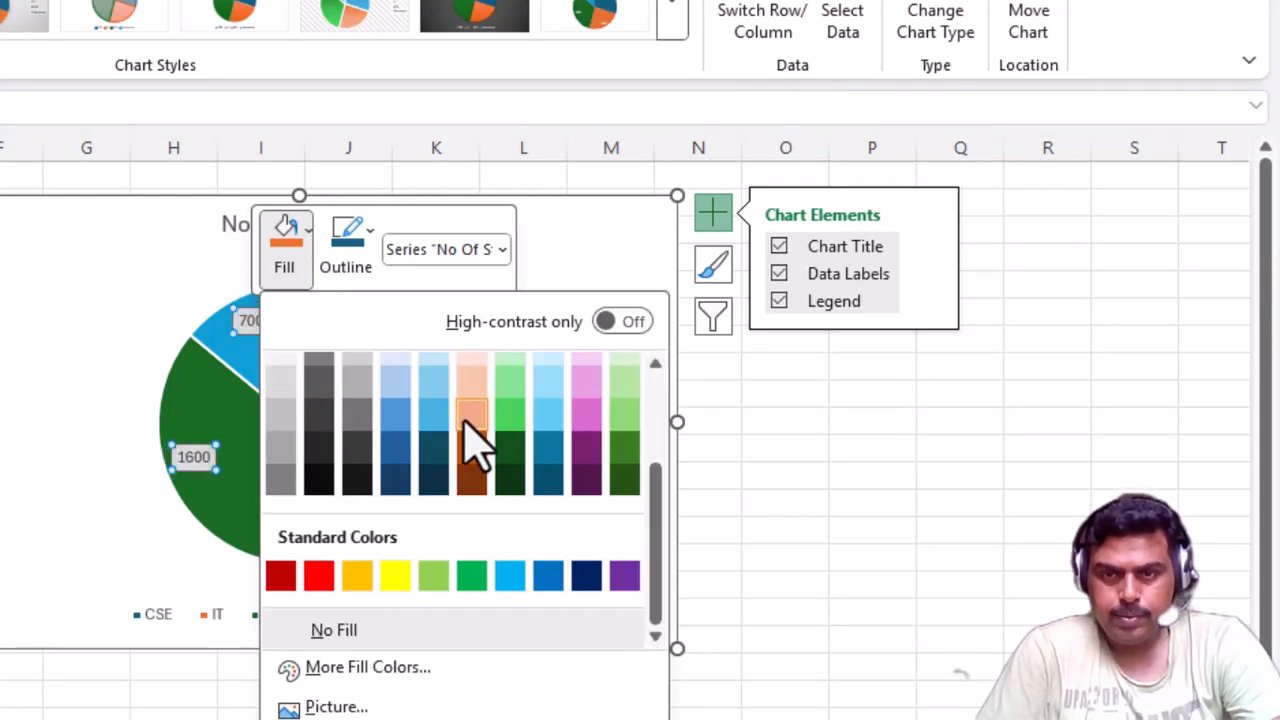
pyautogui.click(468, 420)
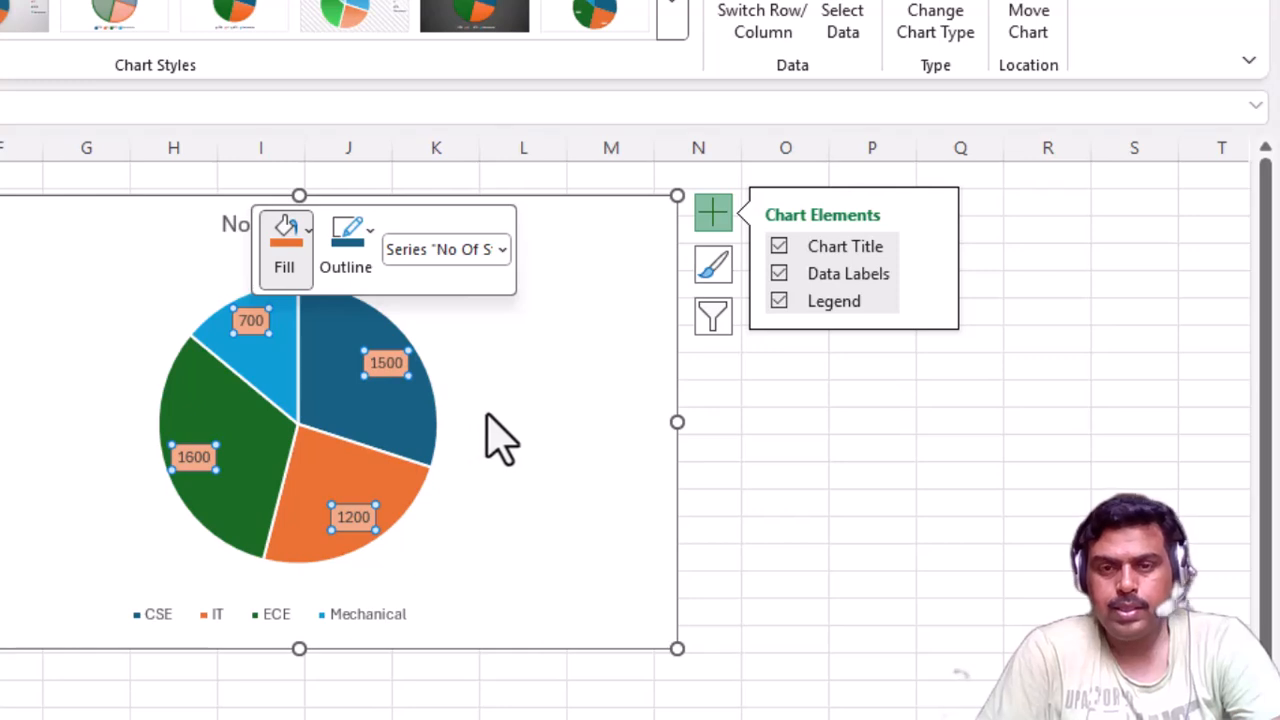
pyautogui.hotkey('ctrl', 'z')
pyautogui.click(516, 390)
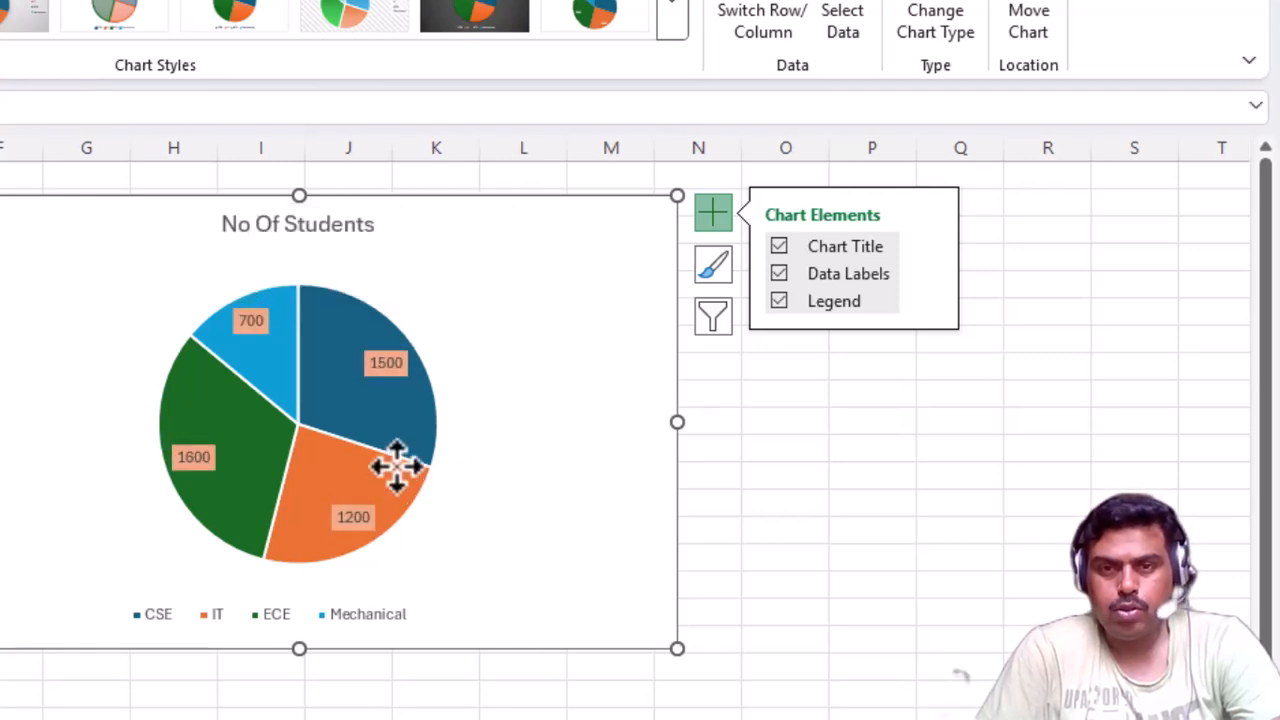